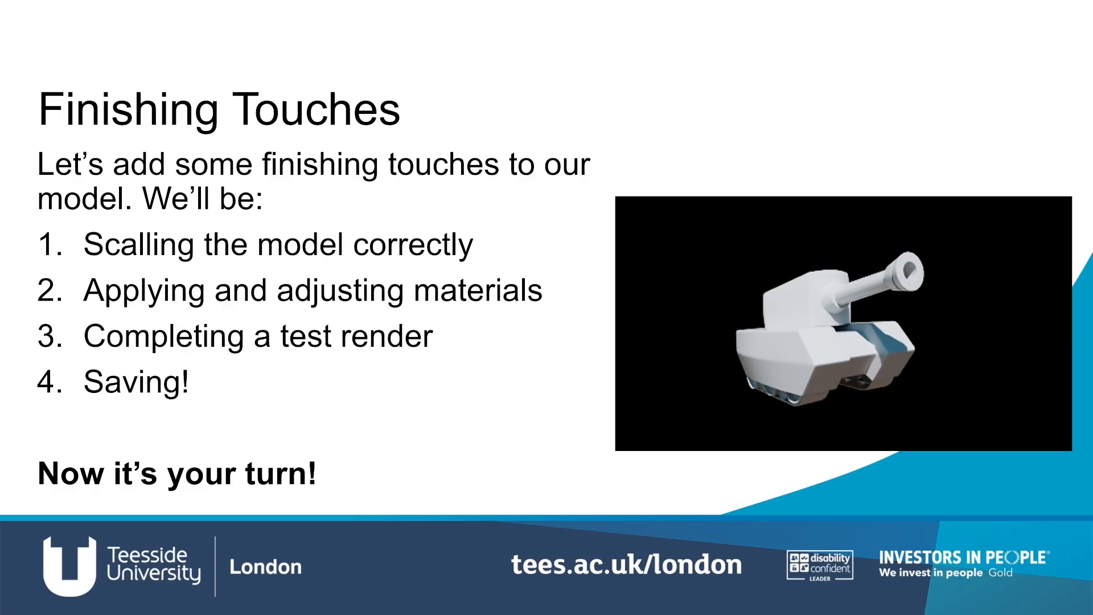
Step: Switch to Maya and examine the tank's size against the grid from near and far
key("ctrl+super")
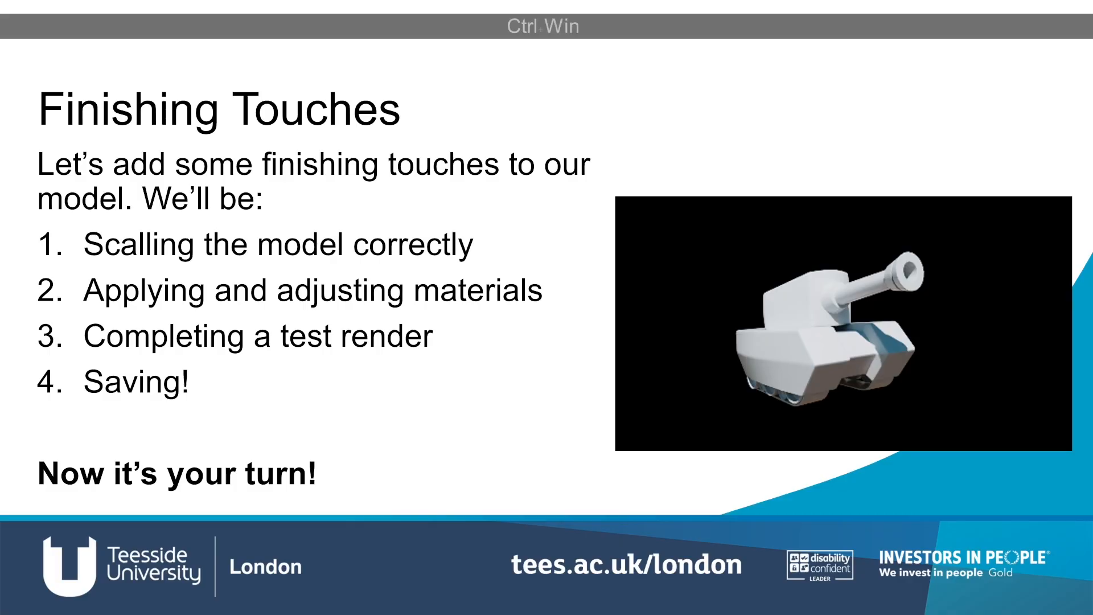
key("ctrl+super+Right")
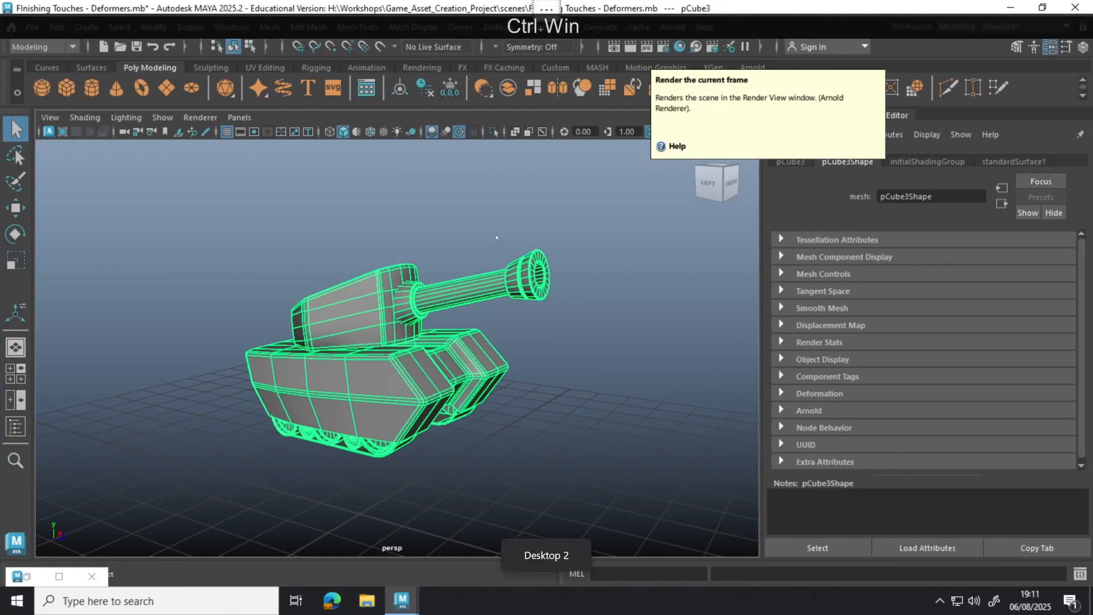
left_click(605, 399)
left_click(427, 299)
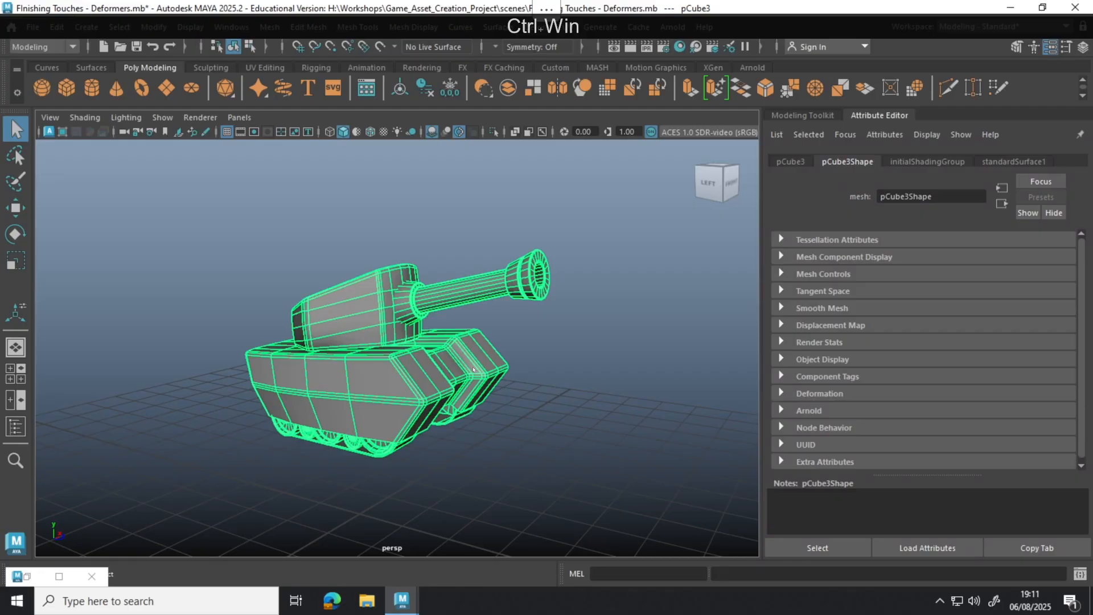
scroll(477, 402, "down", 5)
left_click_drag(488, 313, 494, 322, "alt")
scroll(494, 323, "down", 3, "alt")
scroll(493, 326, "up", 9, "alt")
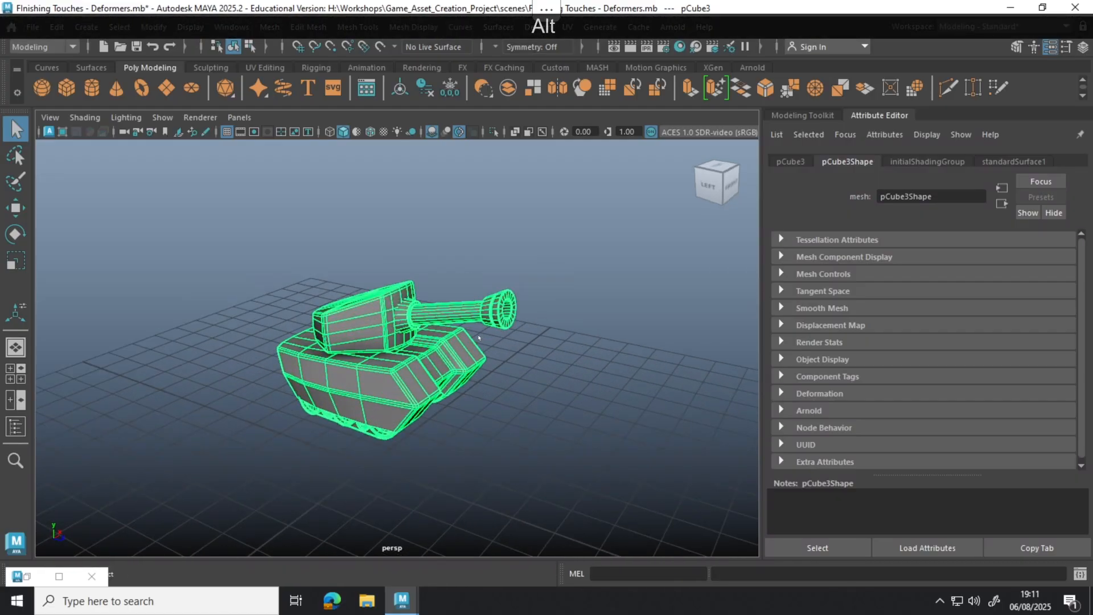
scroll(483, 348, "down", 9, "alt")
scroll(482, 348, "down", 4)
scroll(480, 350, "up", 6)
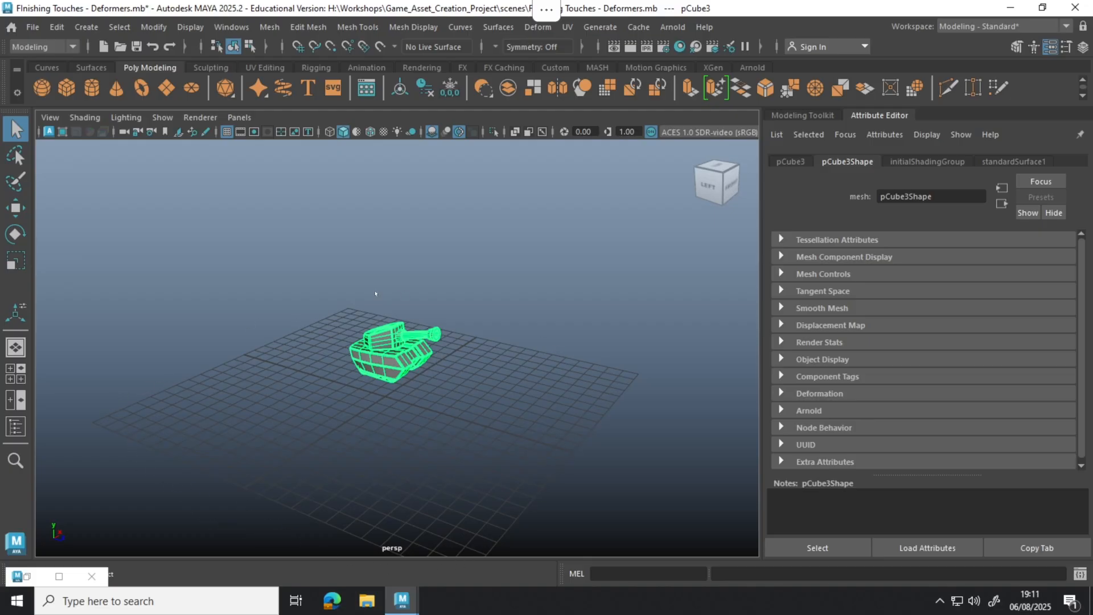
Step: Select the tank and scale it up uniformly to more than 110 times its size
left_click(509, 396)
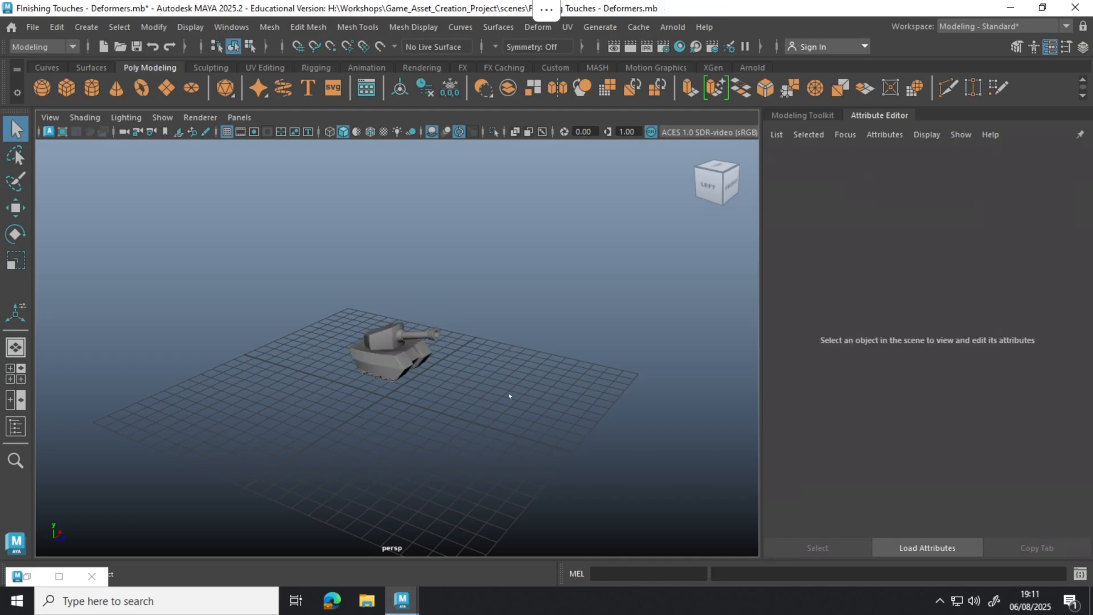
left_click(399, 366)
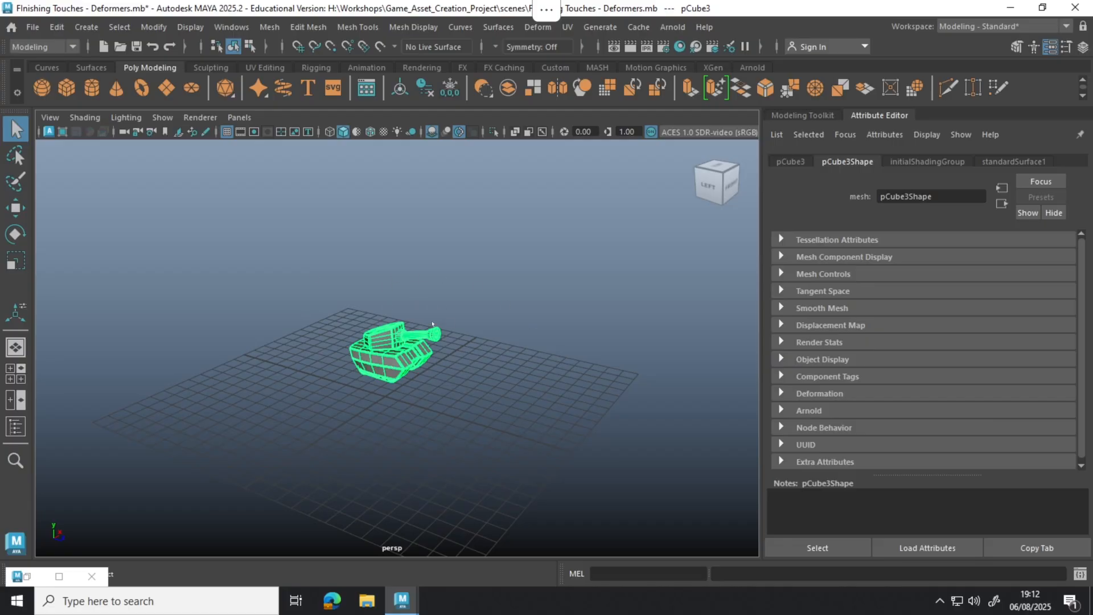
scroll(481, 401, "down", 5)
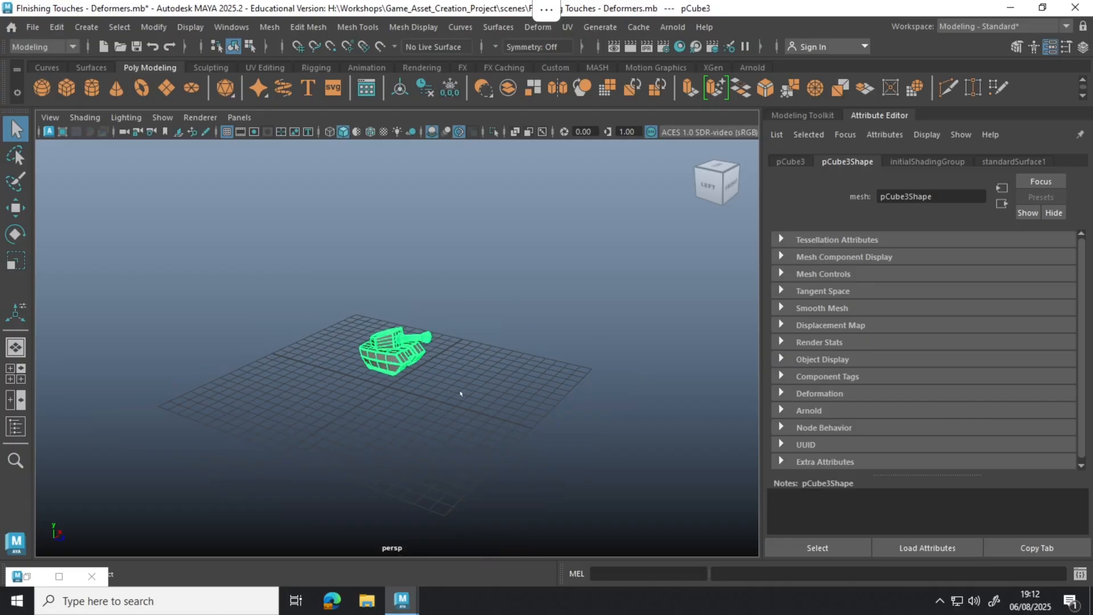
scroll(468, 382, "up", 10)
key("w")
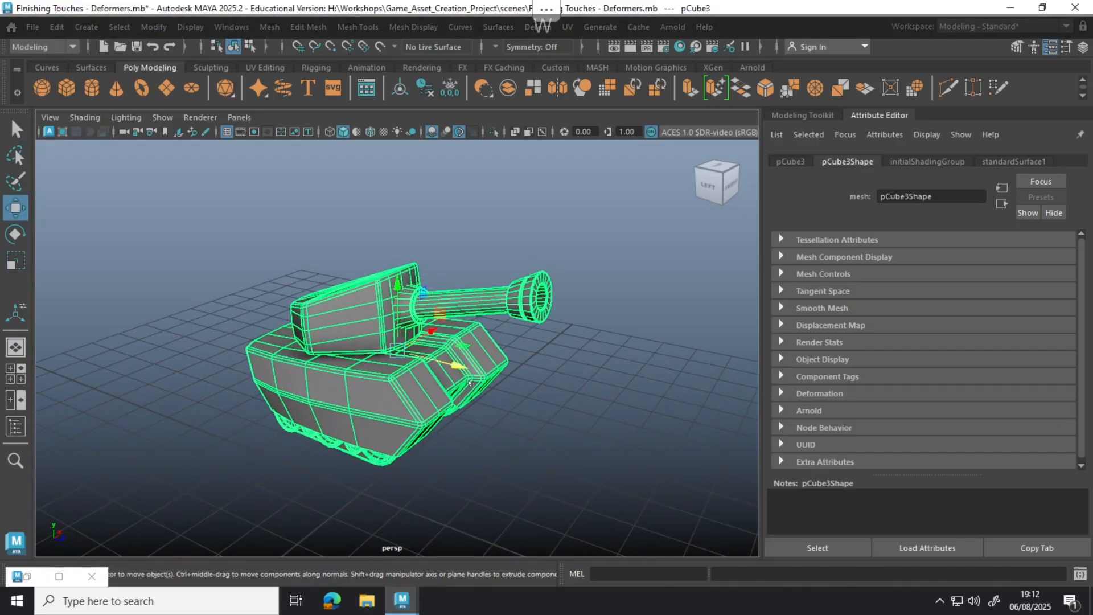
scroll(468, 382, "down", 5)
key("e")
key("r")
scroll(456, 363, "up", 5)
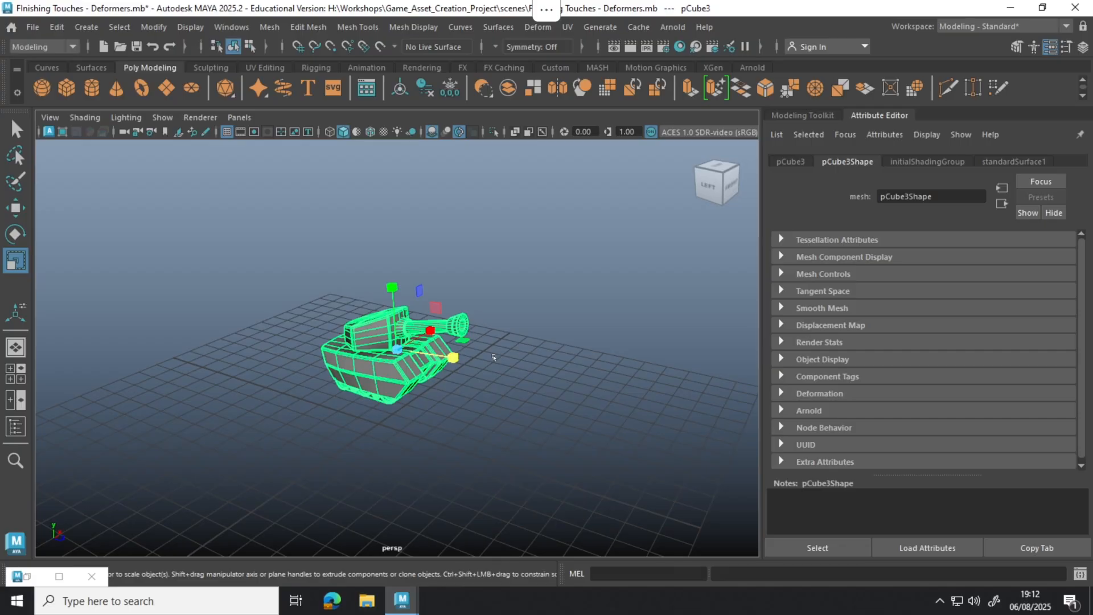
scroll(490, 358, "down", 10)
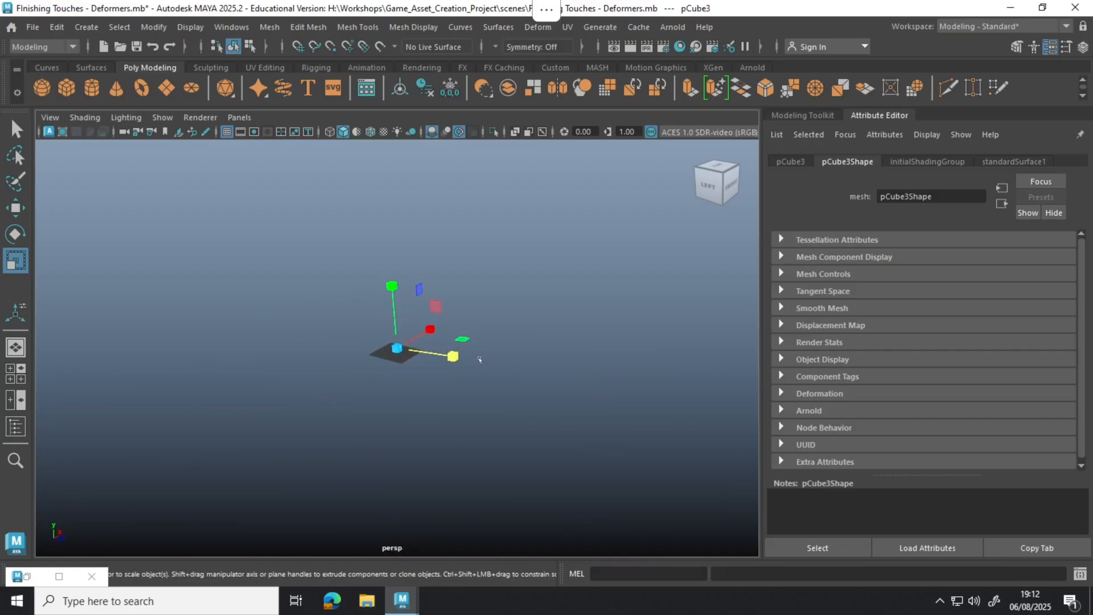
left_click_drag(479, 360, 445, 365, "alt")
scroll(351, 432, "down", 12)
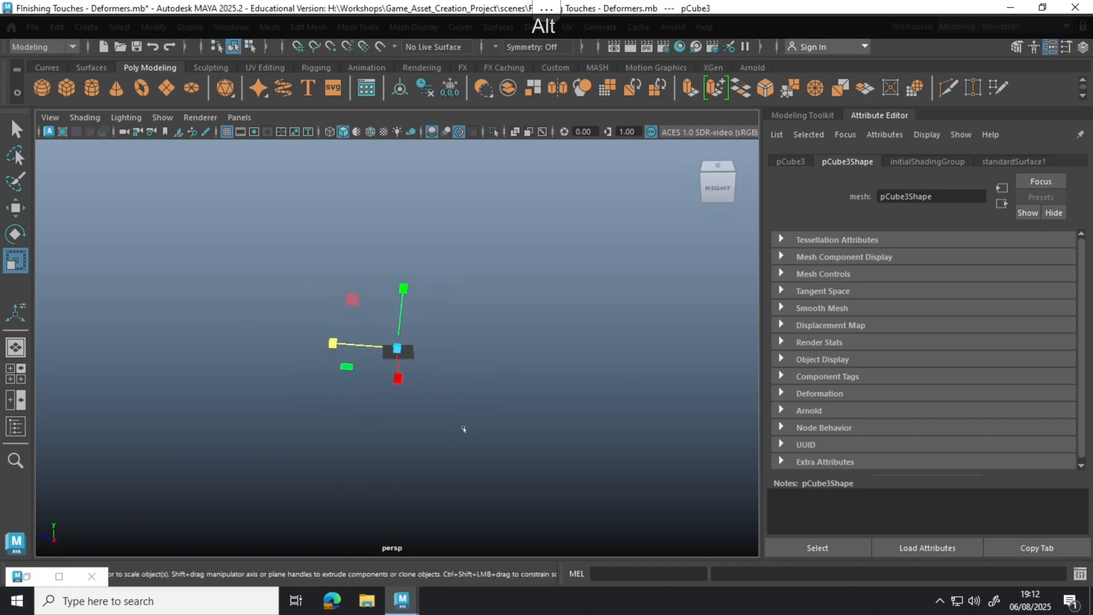
scroll(439, 342, "up", 12)
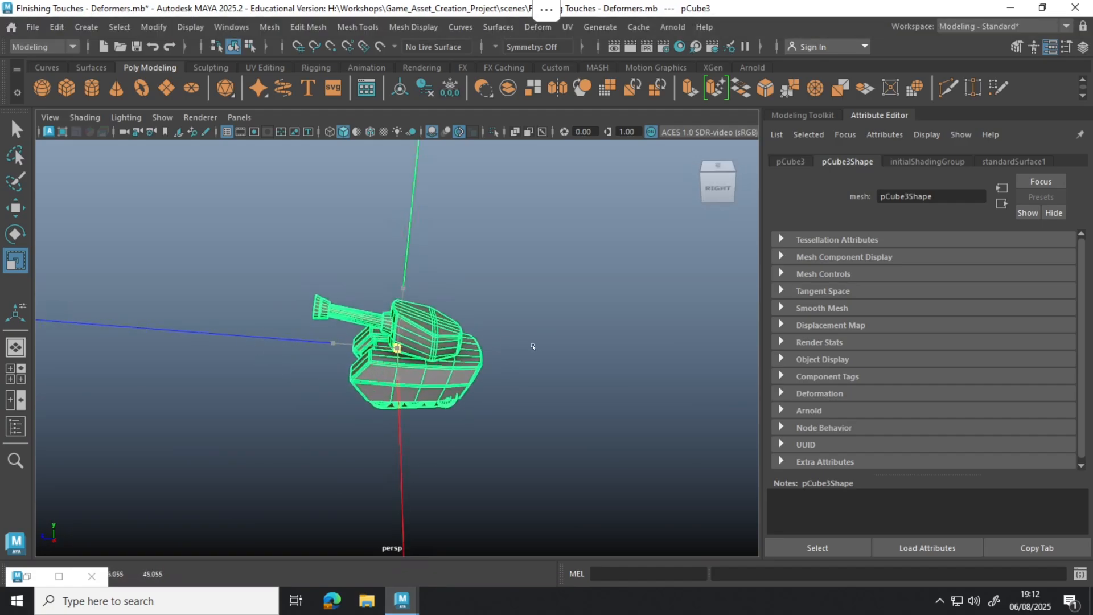
scroll(595, 342, "up", 6)
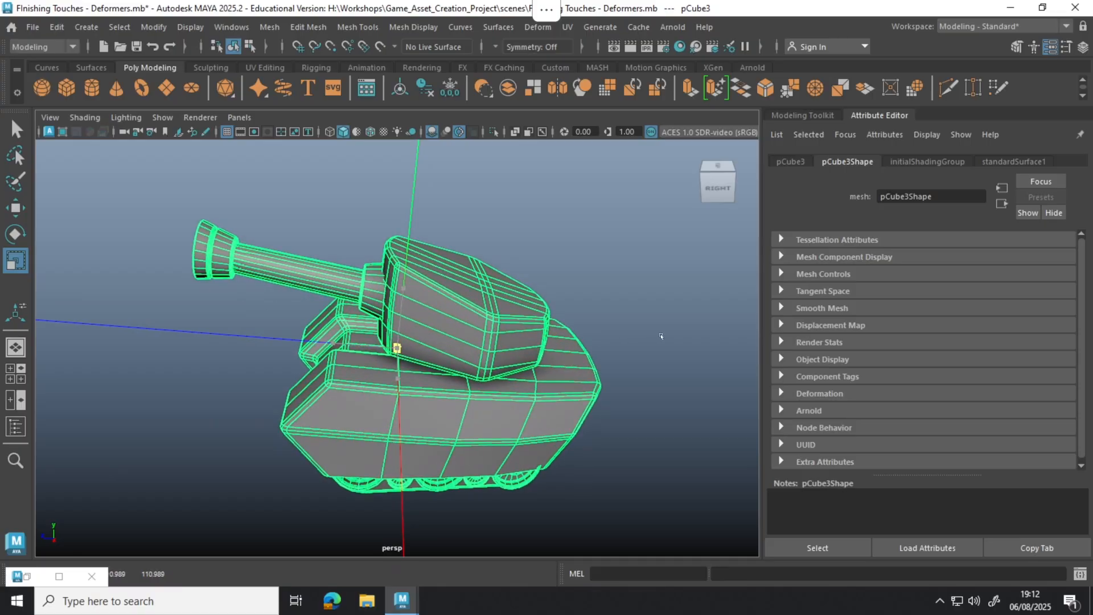
Step: Move the enlarged tank upward along the Y axis to about 219 units
key("w")
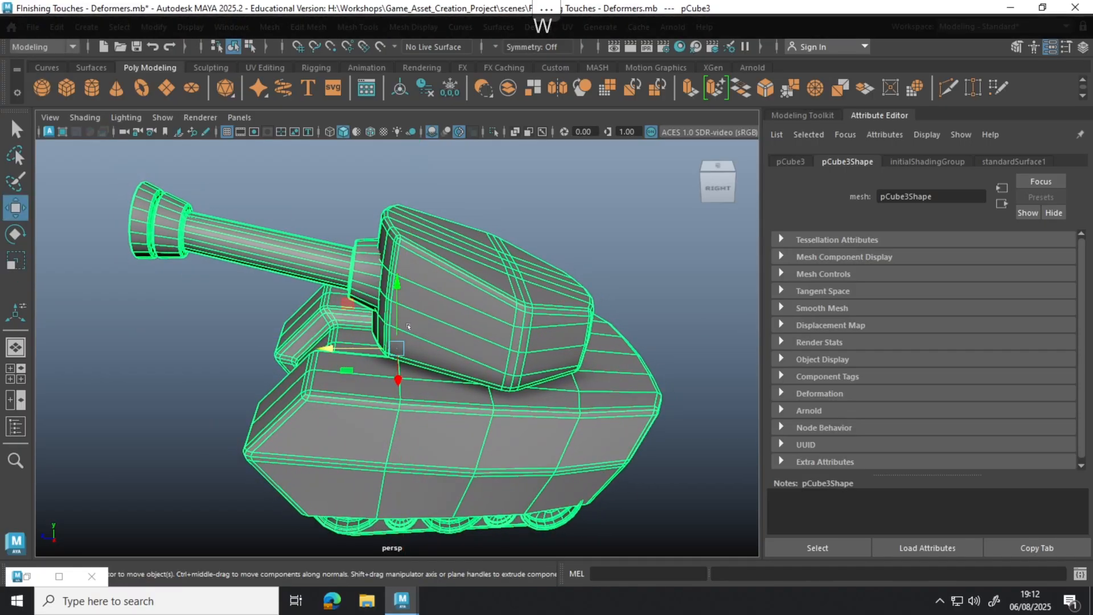
left_click_drag(407, 283, 639, 303)
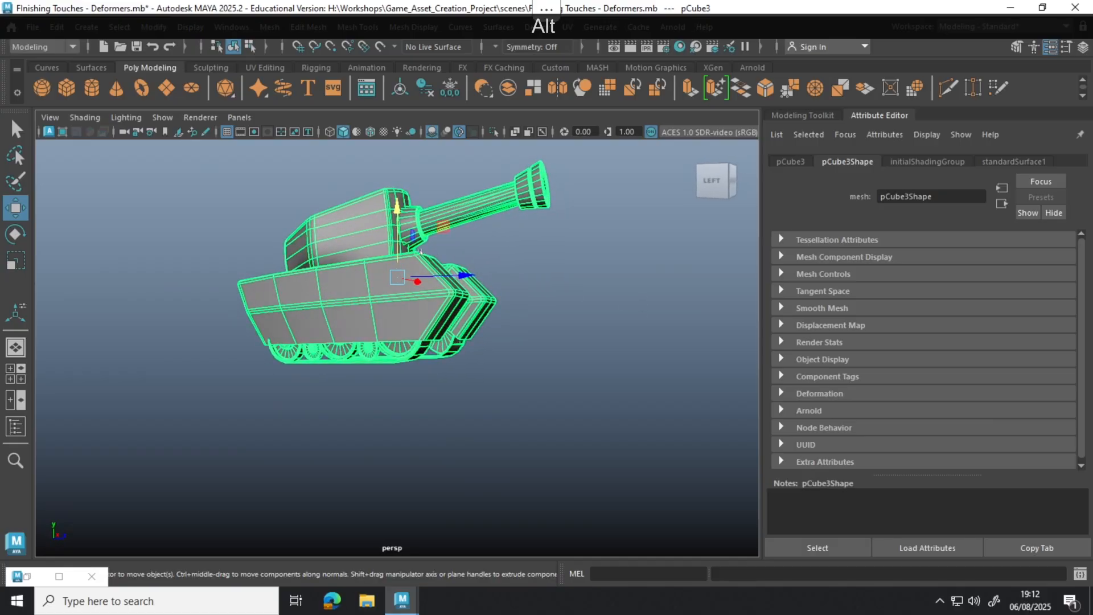
mouse_move(394, 254)
left_mouse_down()
mouse_move(394, 225)
mouse_move(394, 245)
left_mouse_up()
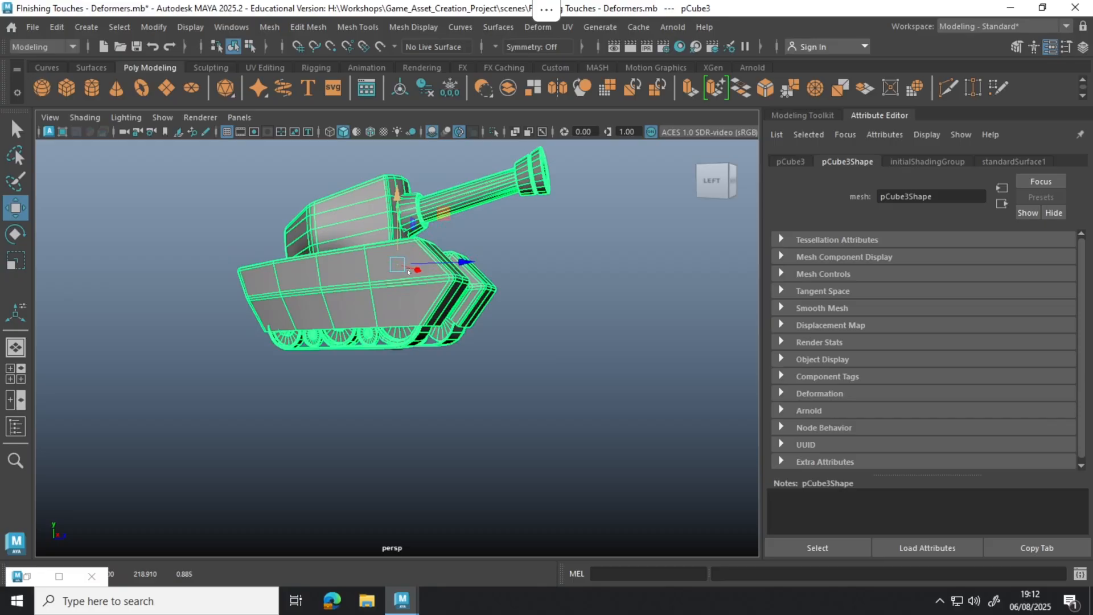
Step: Reselect the tank and shift it along the X axis away from the grid
left_click(515, 305)
scroll(513, 305, "down", 5)
left_click_drag(513, 305, 537, 328, "alt")
scroll(500, 310, "up", 6)
left_click(398, 334)
key("w")
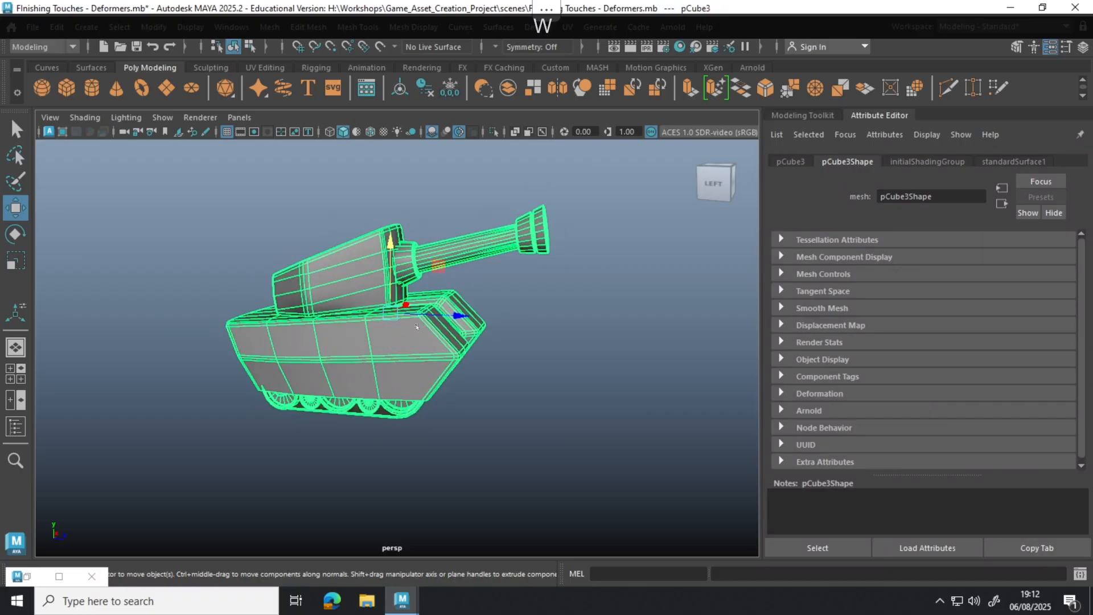
mouse_move(416, 298)
left_mouse_down()
mouse_move(447, 281)
mouse_move(431, 292)
left_mouse_up()
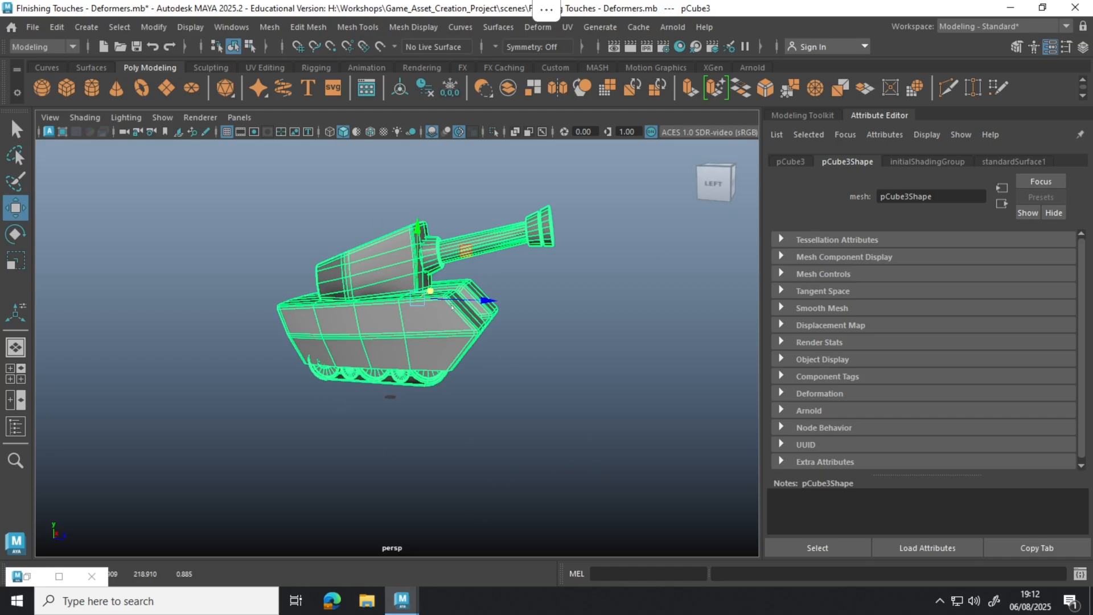
left_click(513, 331)
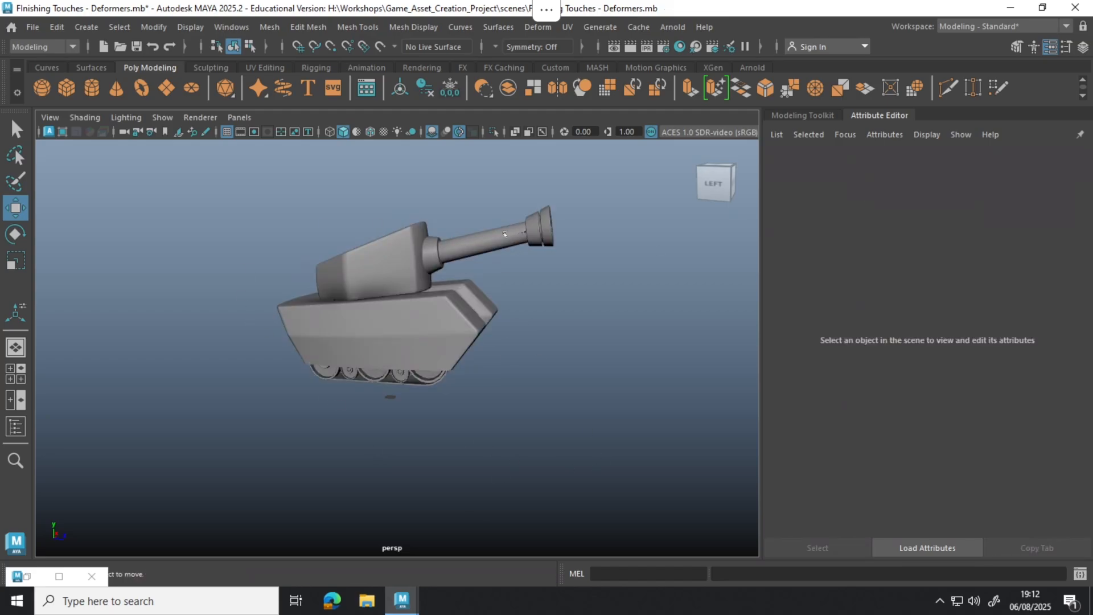
left_click(505, 234)
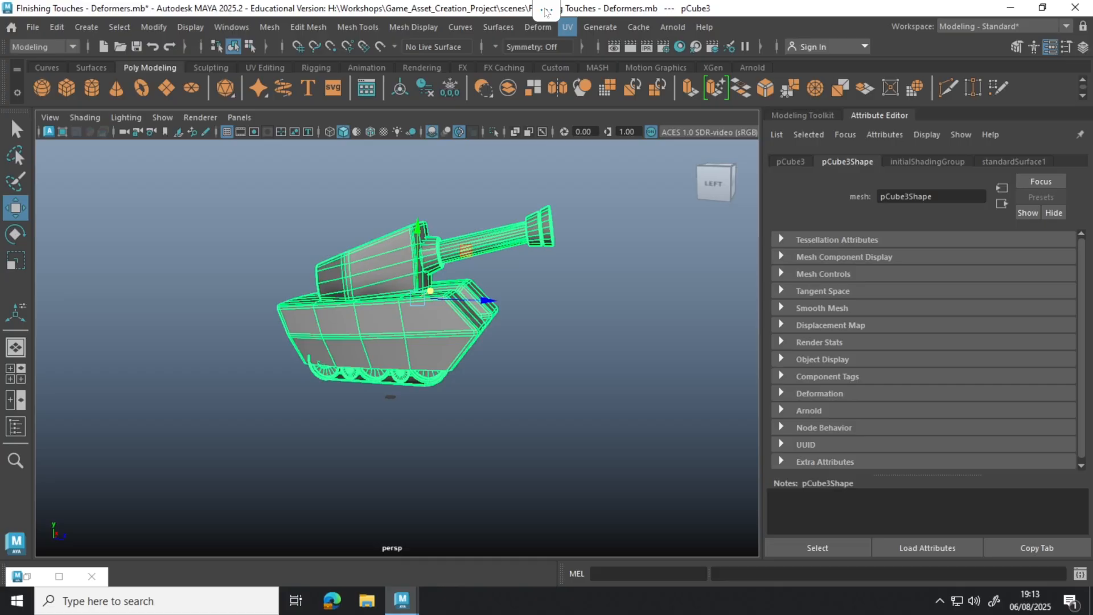
mouse_move(544, 13)
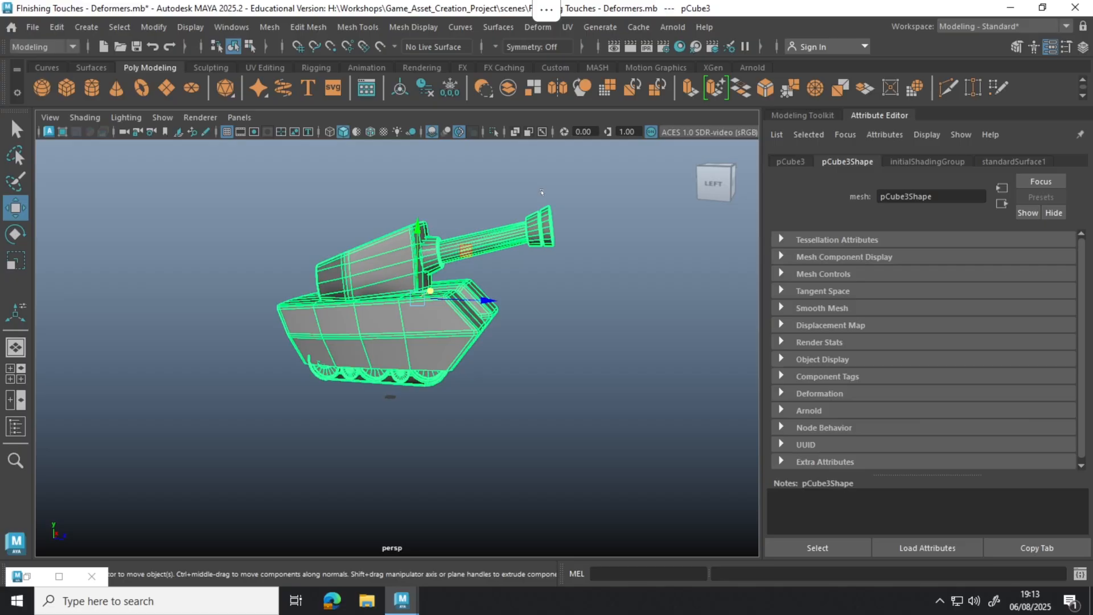
key("ctrl+super+Left")
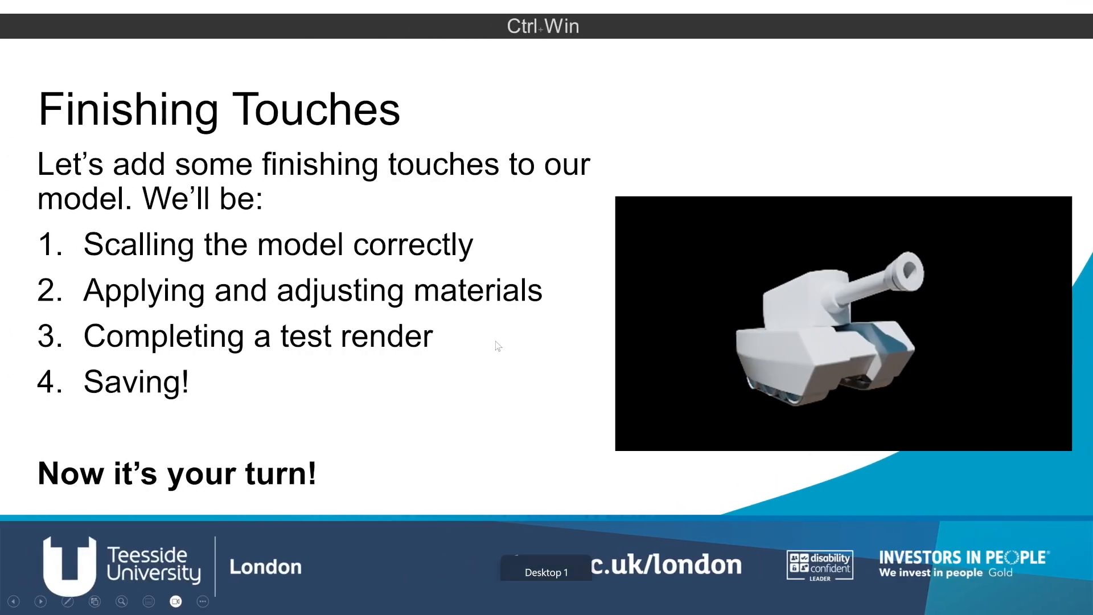
key("ctrl+super+Right")
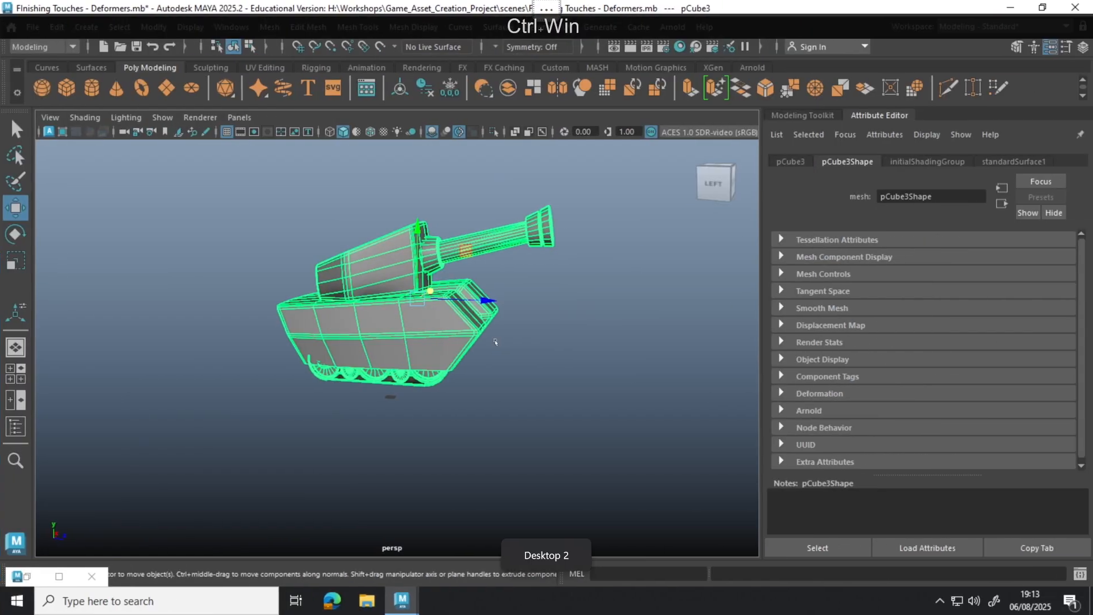
Step: Assign a new Arnold aiStandardSurface material to the whole tank
left_click(547, 275)
left_click_drag(548, 275, 567, 305, "alt")
scroll(450, 304, "up", 4)
left_click(414, 309)
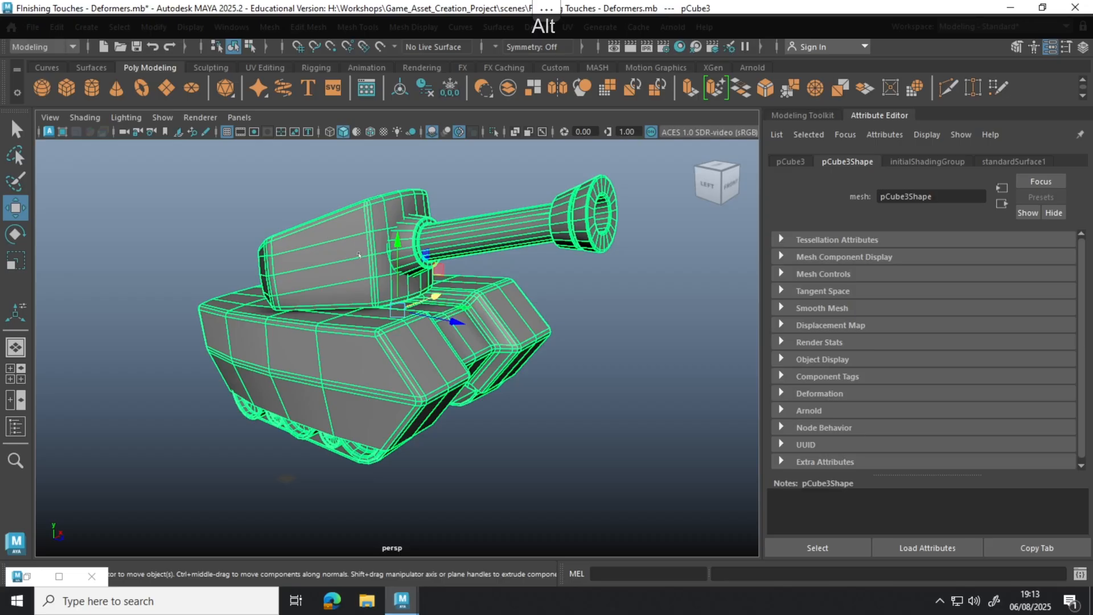
right_click(359, 256)
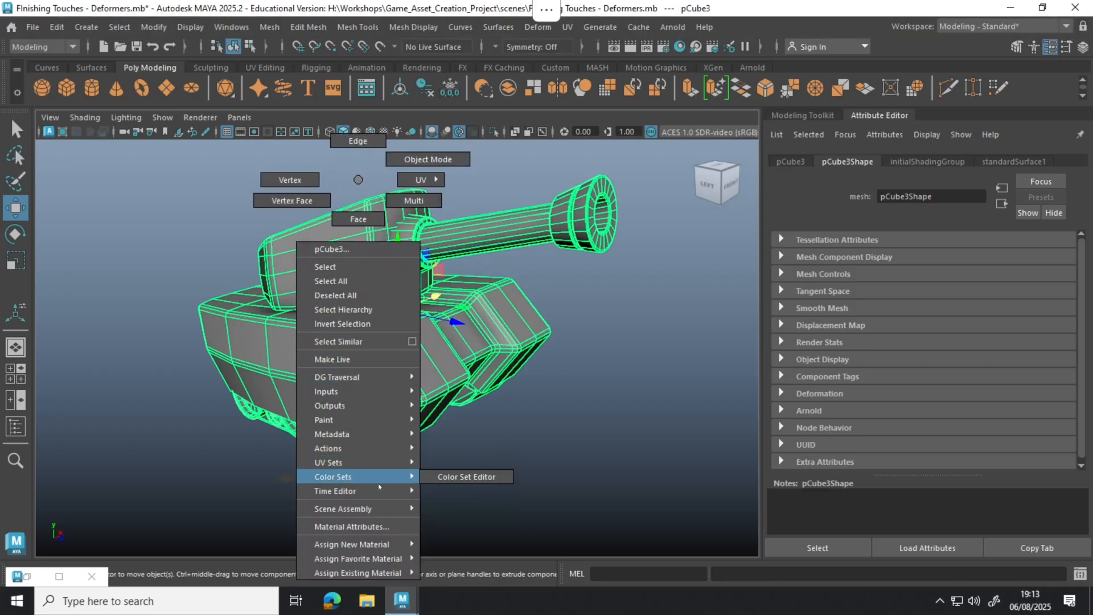
mouse_move(385, 548)
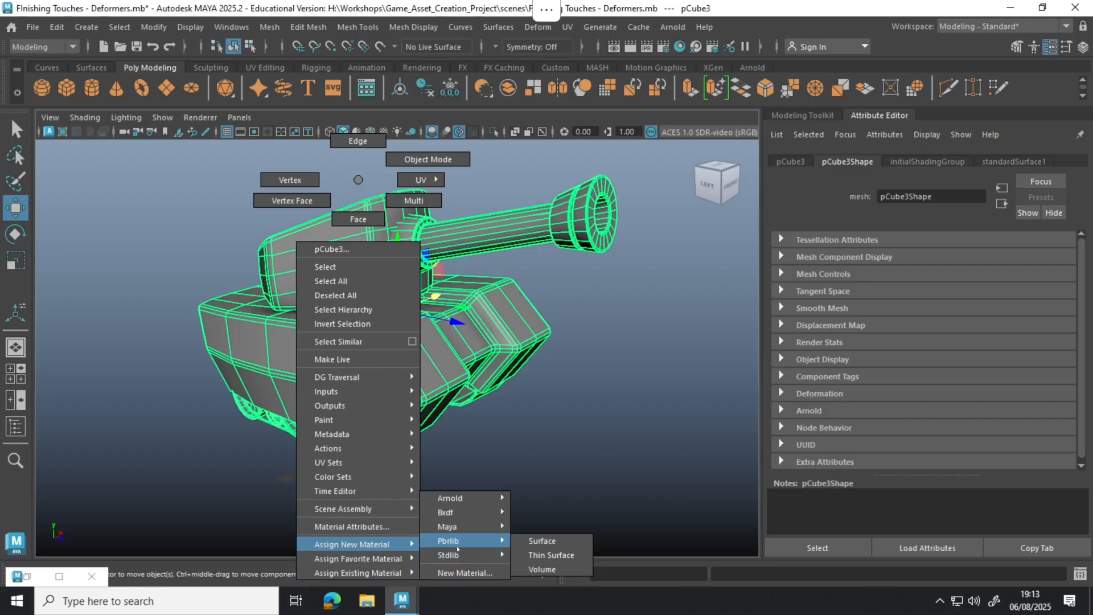
left_click(460, 573)
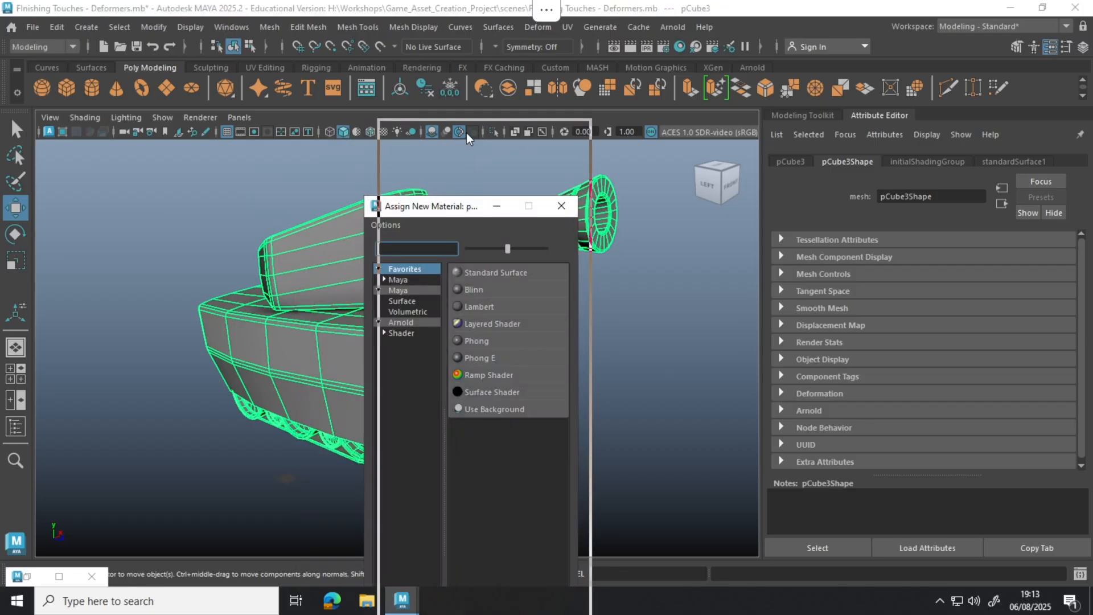
left_click_drag(455, 208, 449, 127)
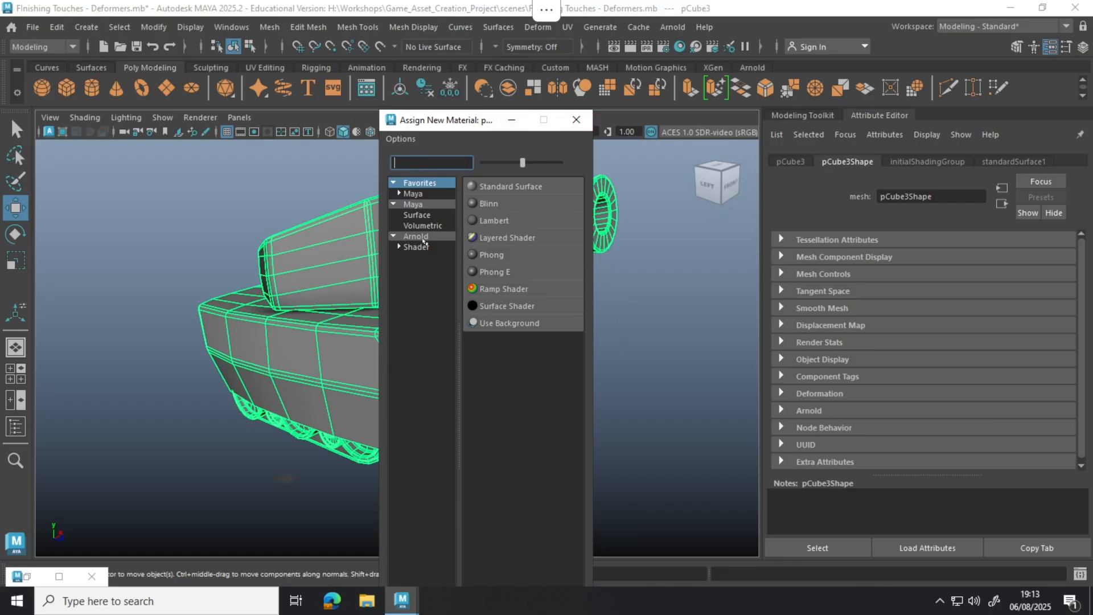
left_click(421, 249)
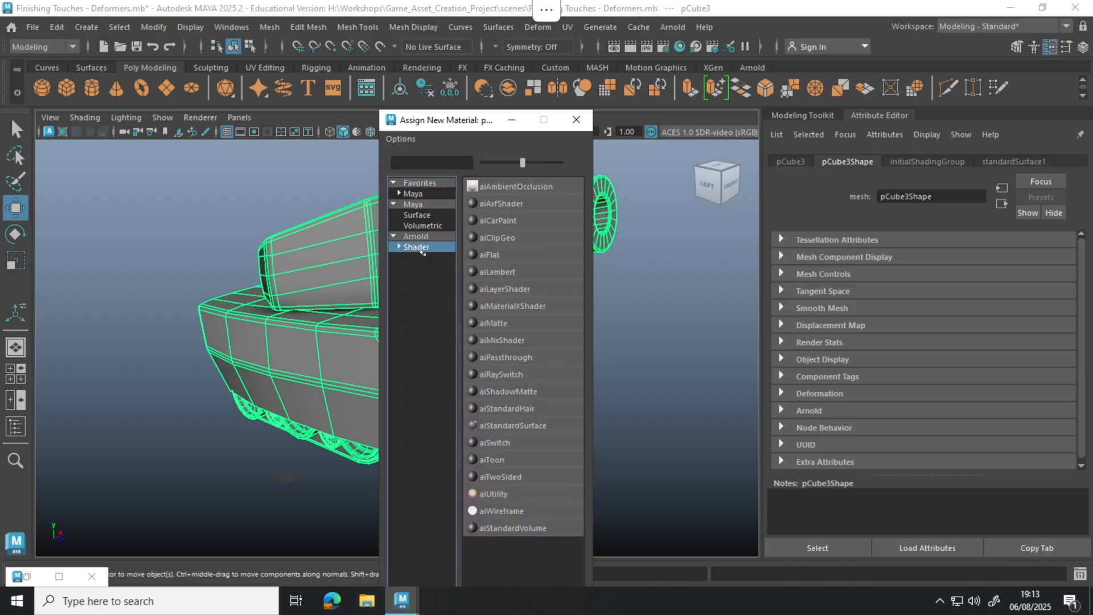
left_click(416, 237)
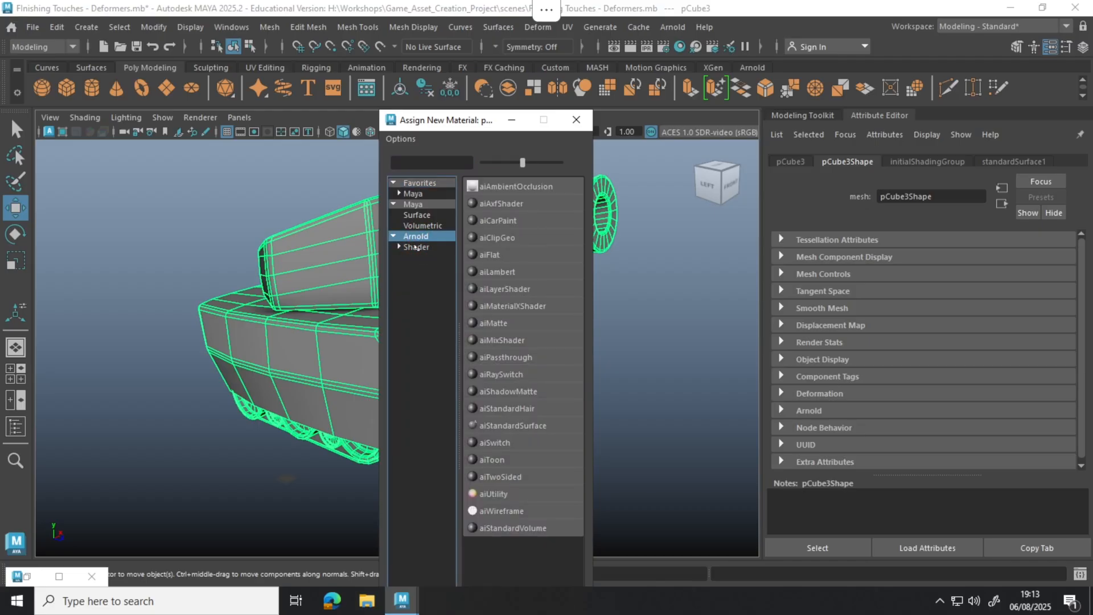
left_click(411, 249)
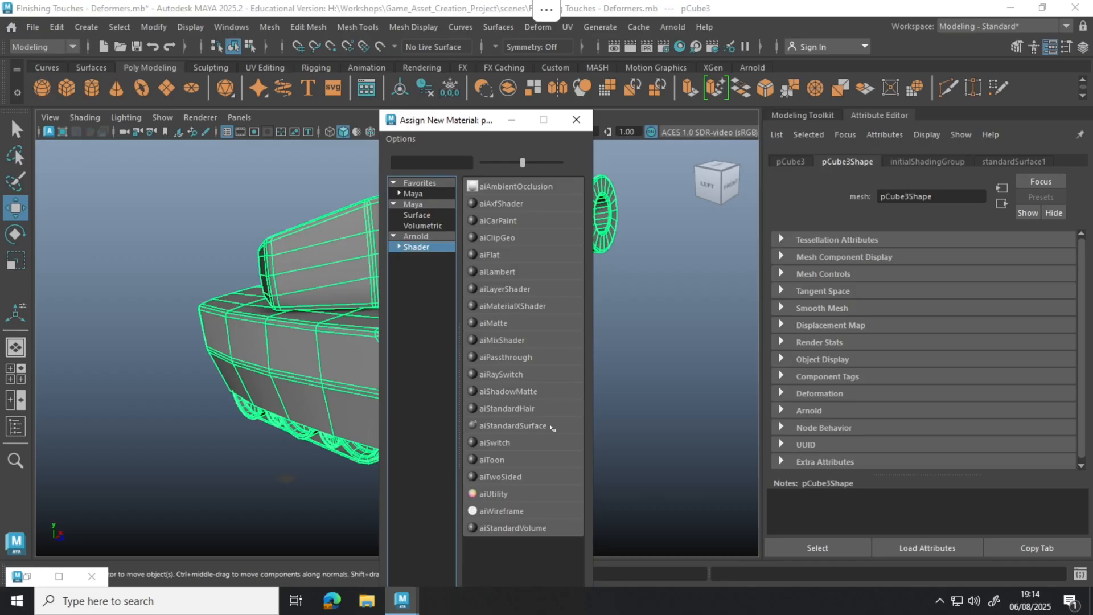
left_click(552, 427)
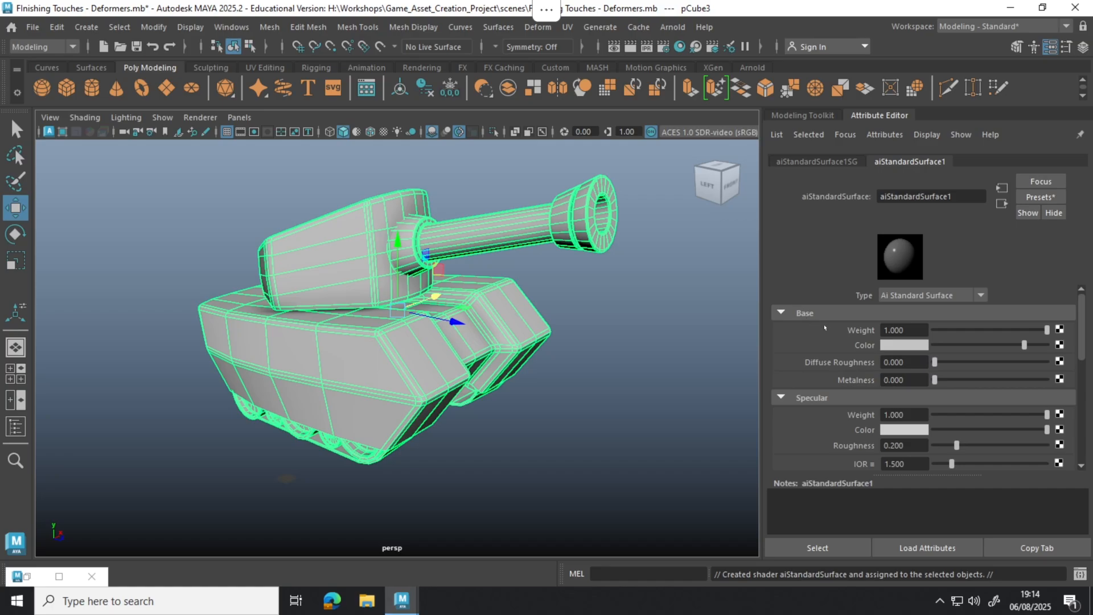
Step: Set the base color of the tank's new aiStandardSurface material to red
left_click(905, 345)
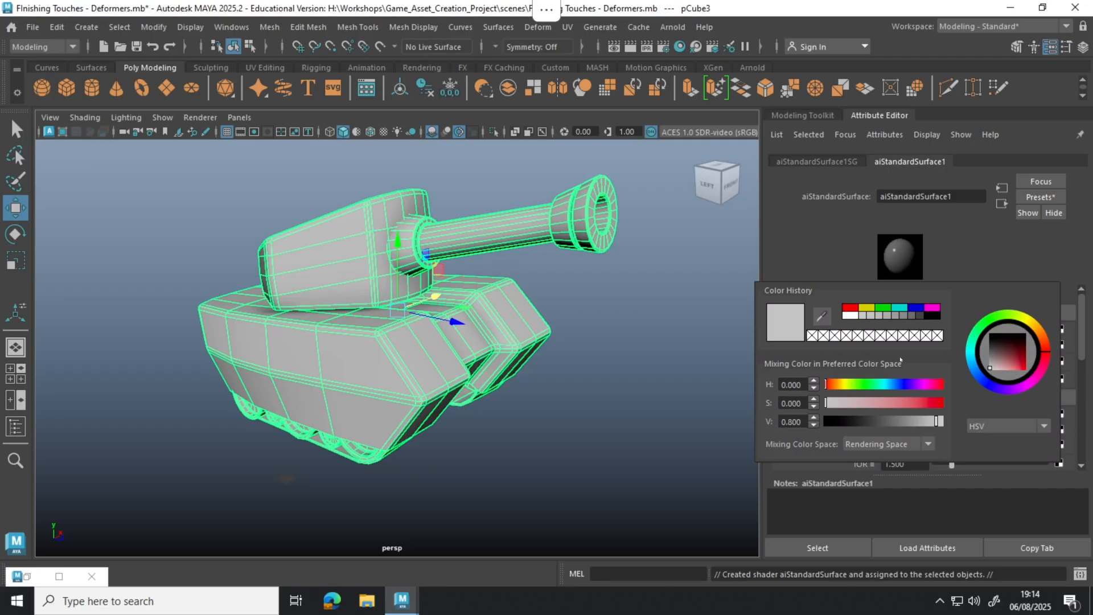
left_click(850, 309)
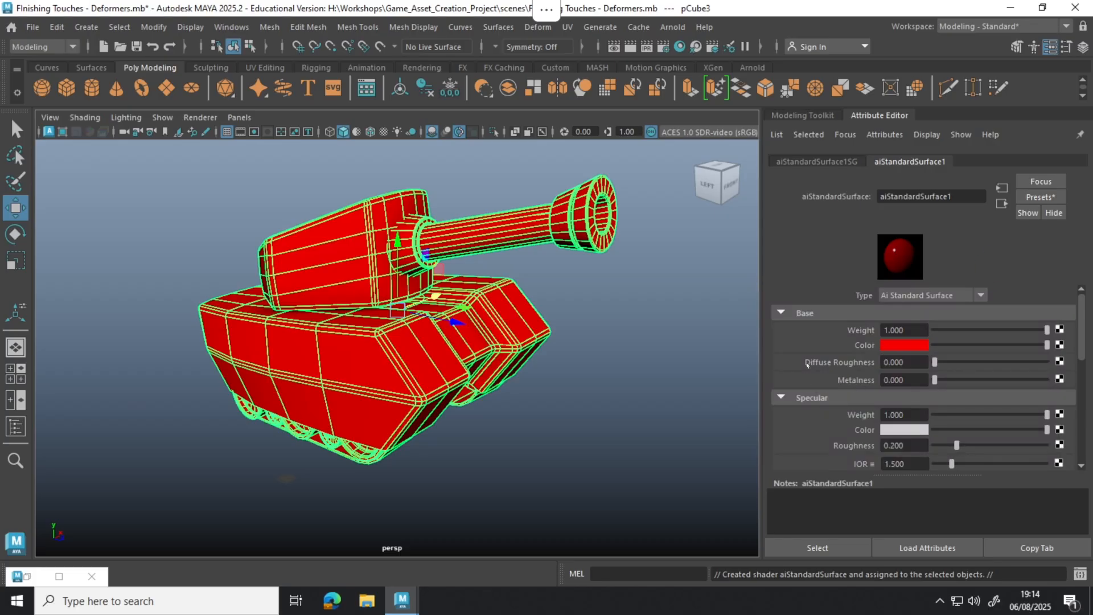
Step: Try blue and magenta as the base color of the tank's aiStandardSurface material
left_click(911, 347)
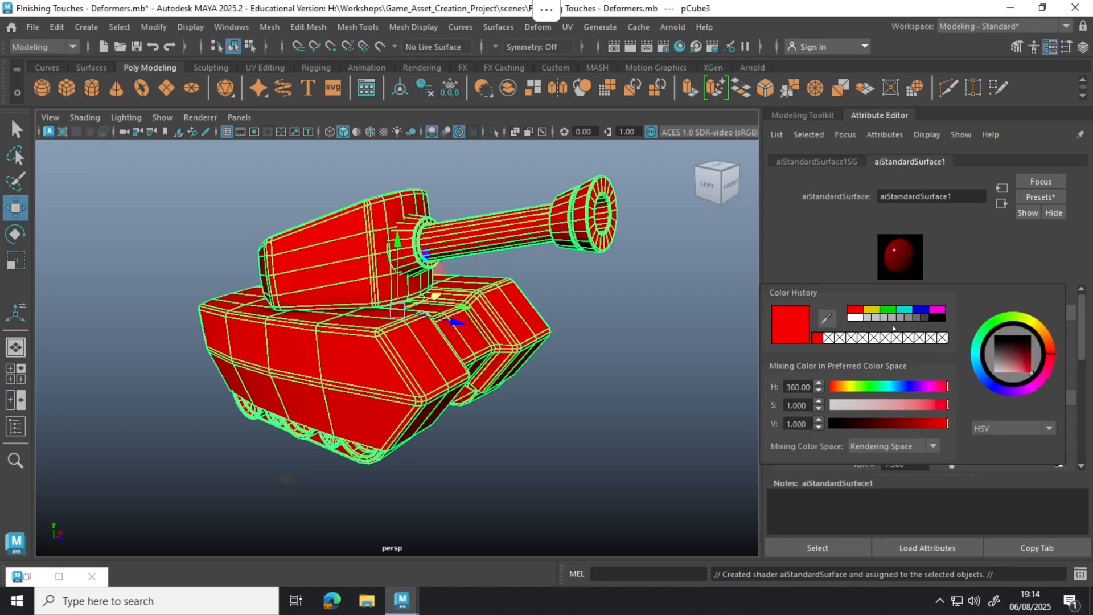
left_click(917, 310)
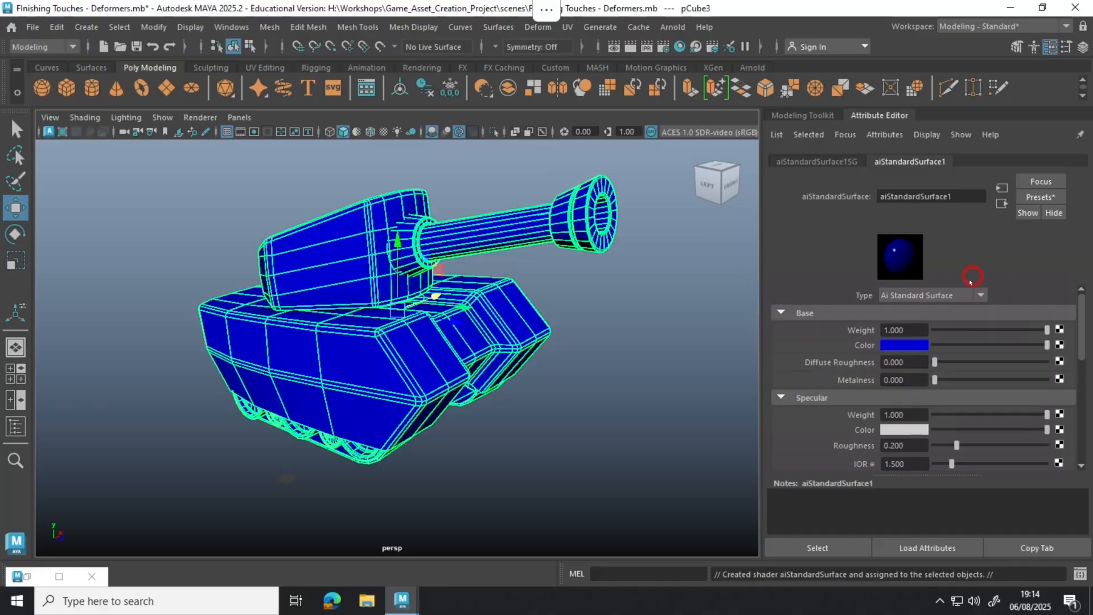
left_click(899, 345)
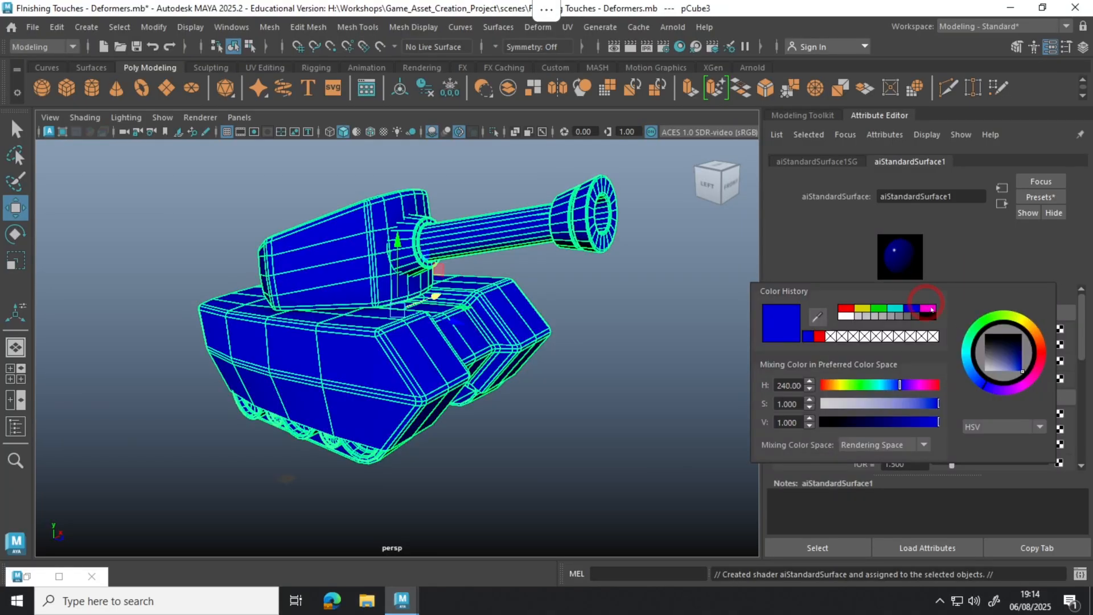
left_click(929, 308)
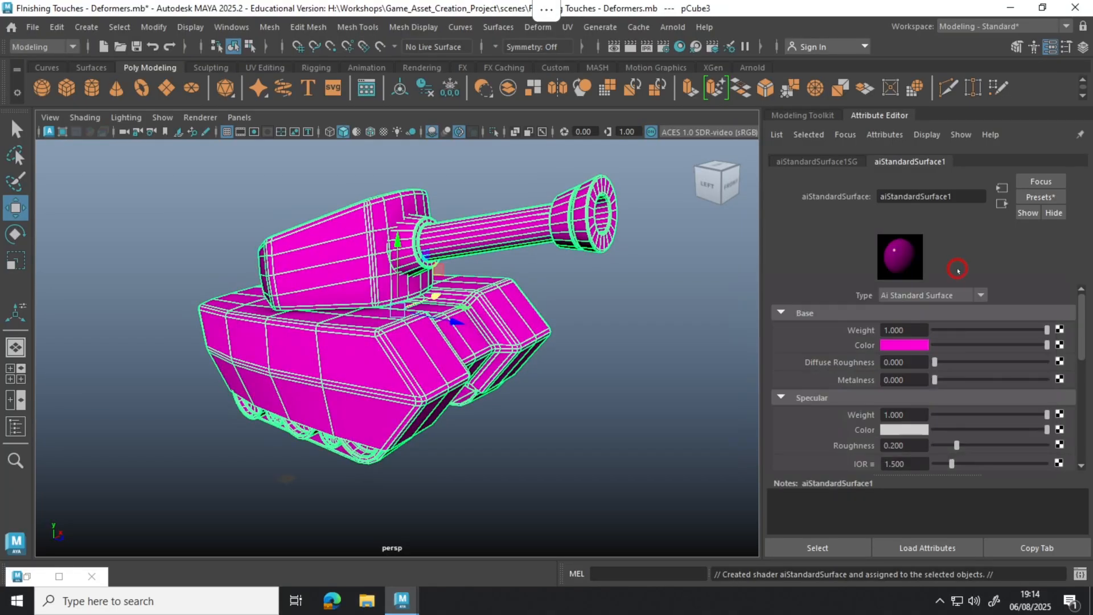
Step: Set the tank material's base color to a muted dark purple, about 0.706 saturation and 0.334 value
left_click(905, 345)
left_click(995, 360)
left_click_drag(995, 360, 1013, 362)
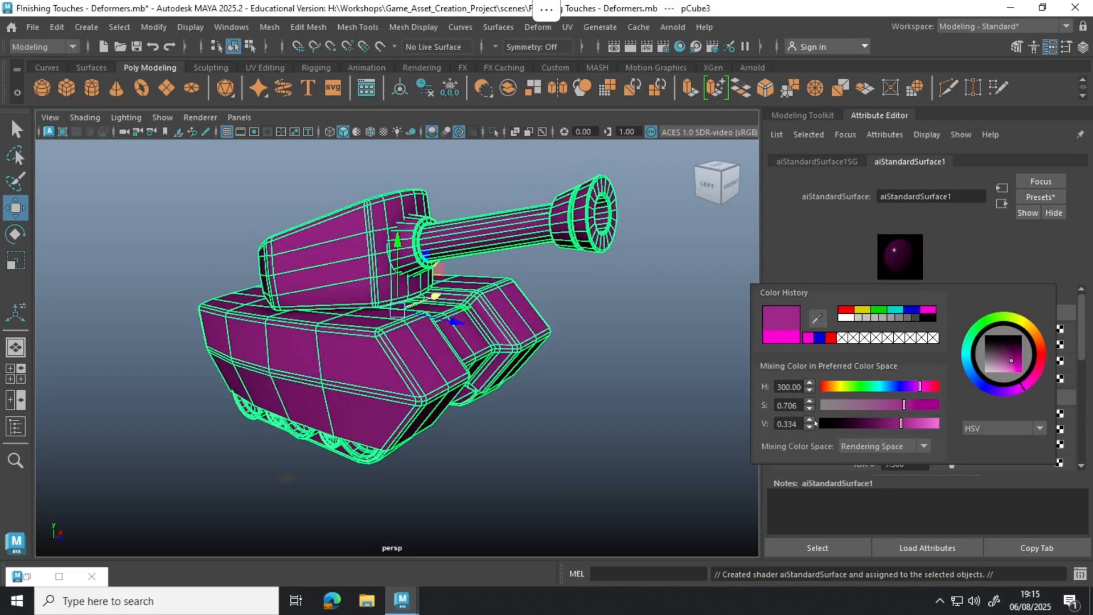
mouse_move(909, 388)
left_mouse_down()
mouse_move(899, 387)
mouse_move(915, 387)
left_mouse_up()
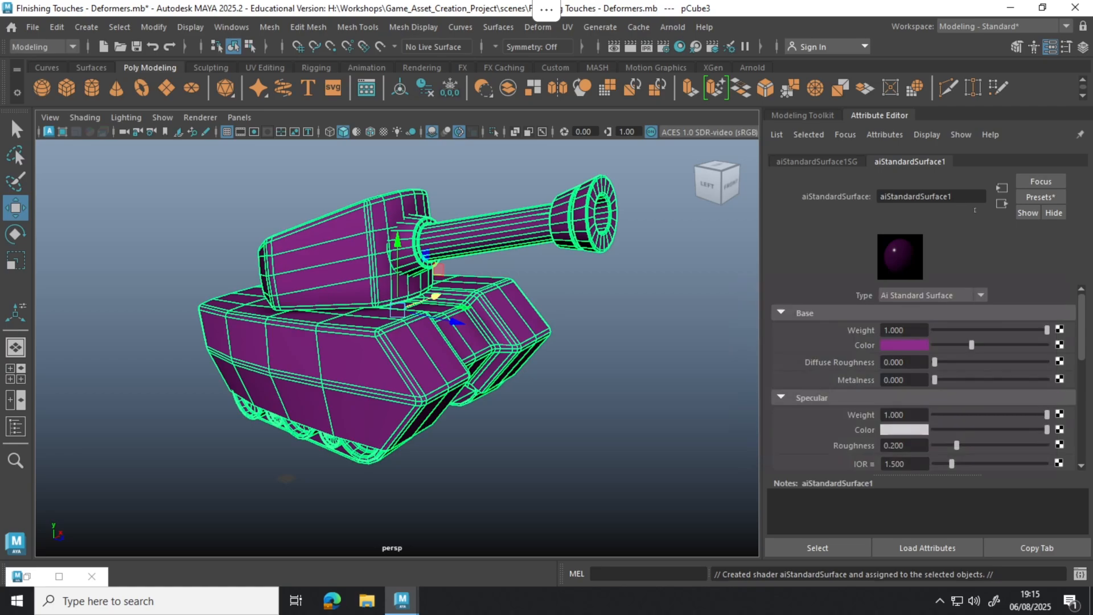
Step: Separate the combined tank mesh into its individual parts
left_click(160, 214)
left_click(393, 262)
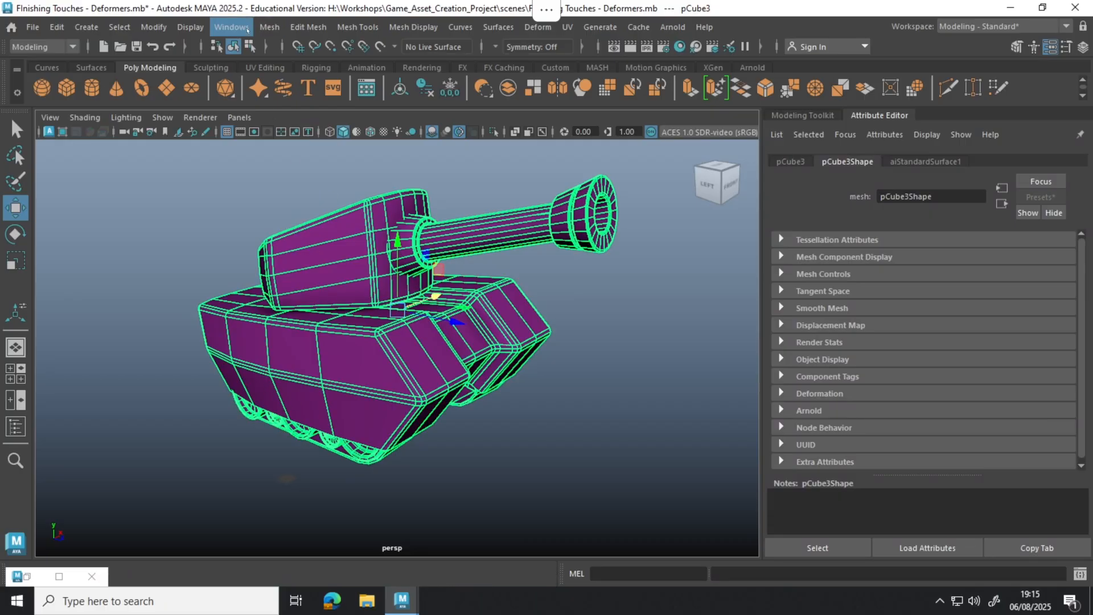
left_click(268, 27)
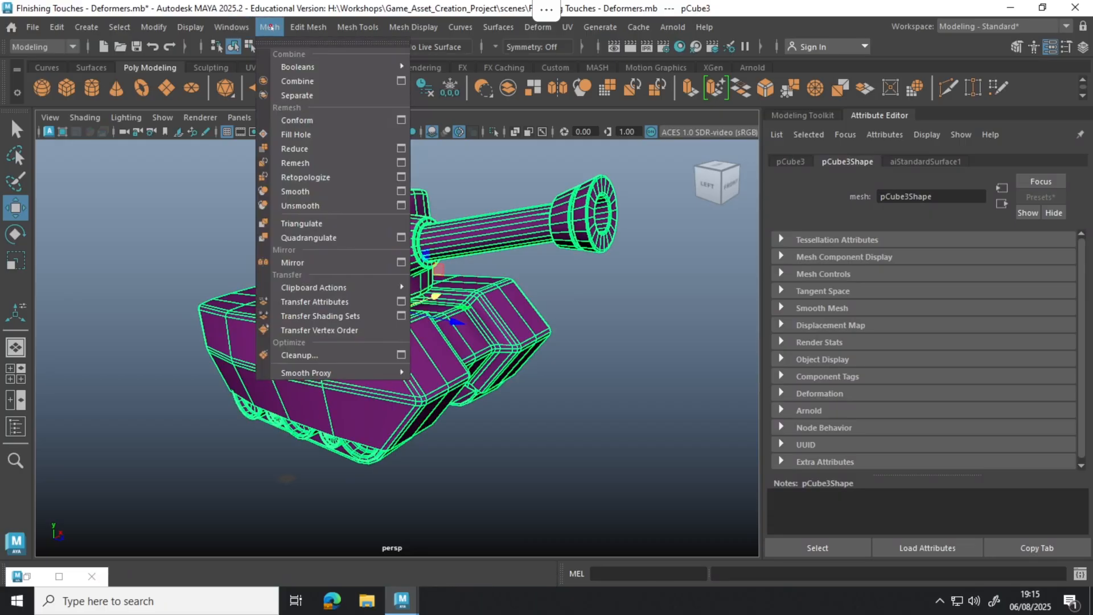
left_click(301, 96)
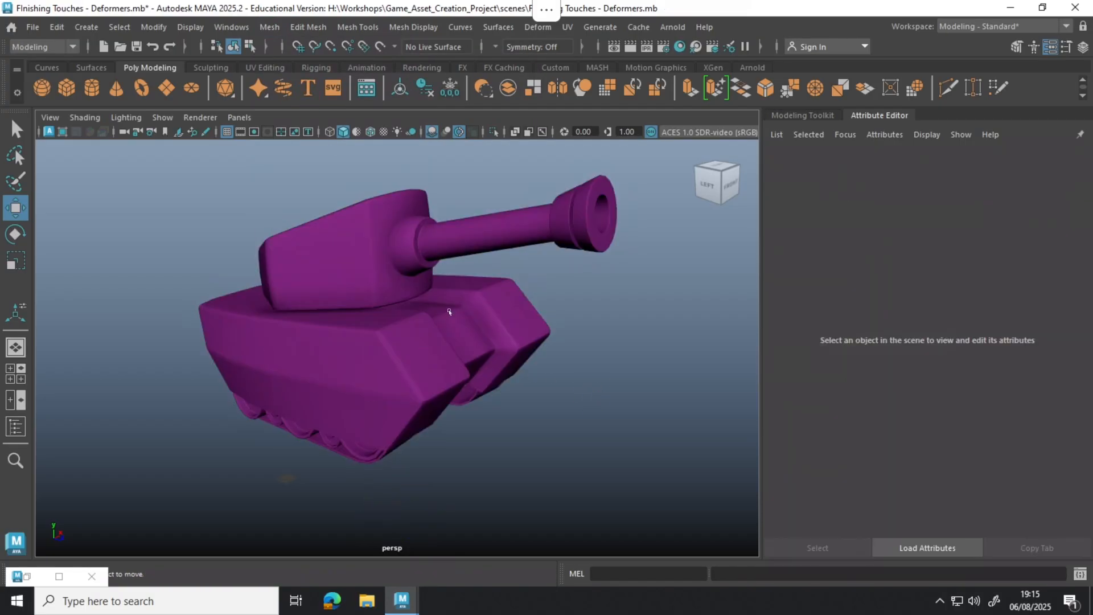
Step: Assign a new Arnold aiStandardSurface material to the turret body only
left_click(363, 257)
left_click(373, 361)
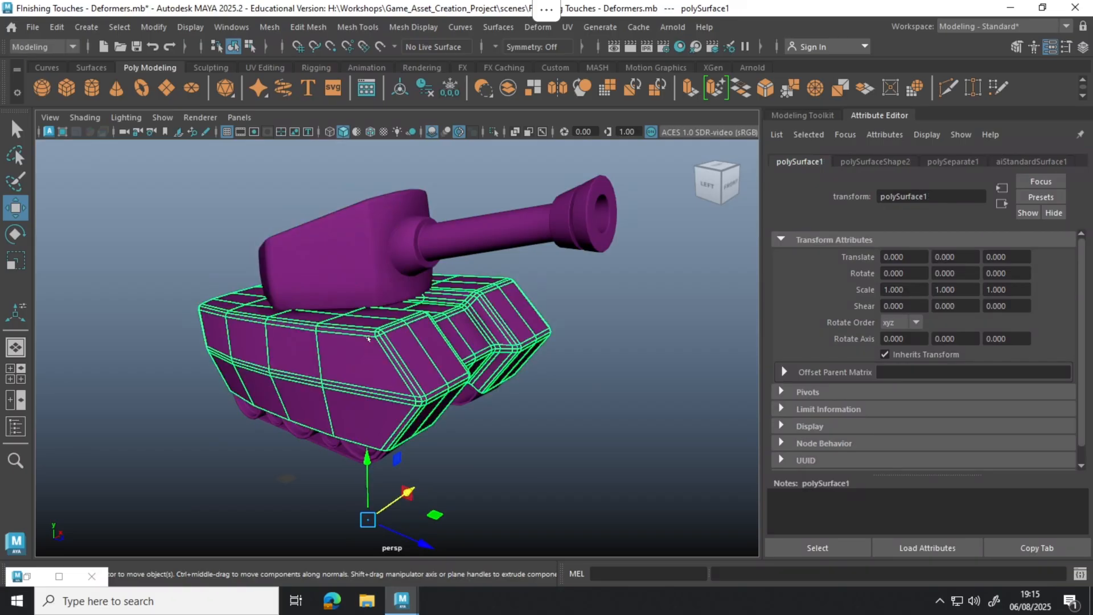
left_click(350, 251)
right_click(366, 180)
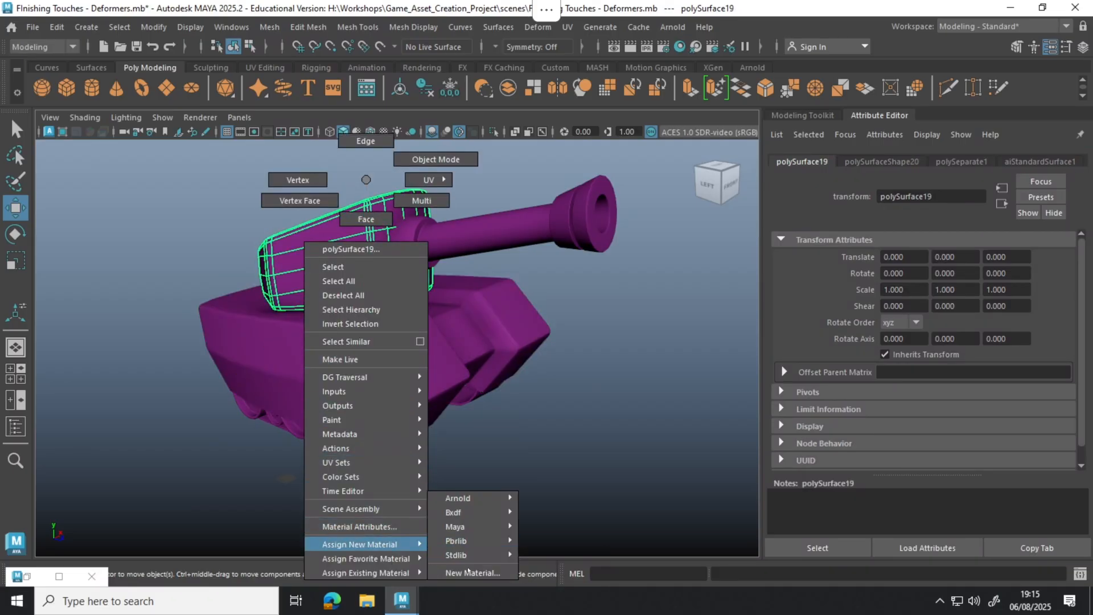
left_click(467, 571)
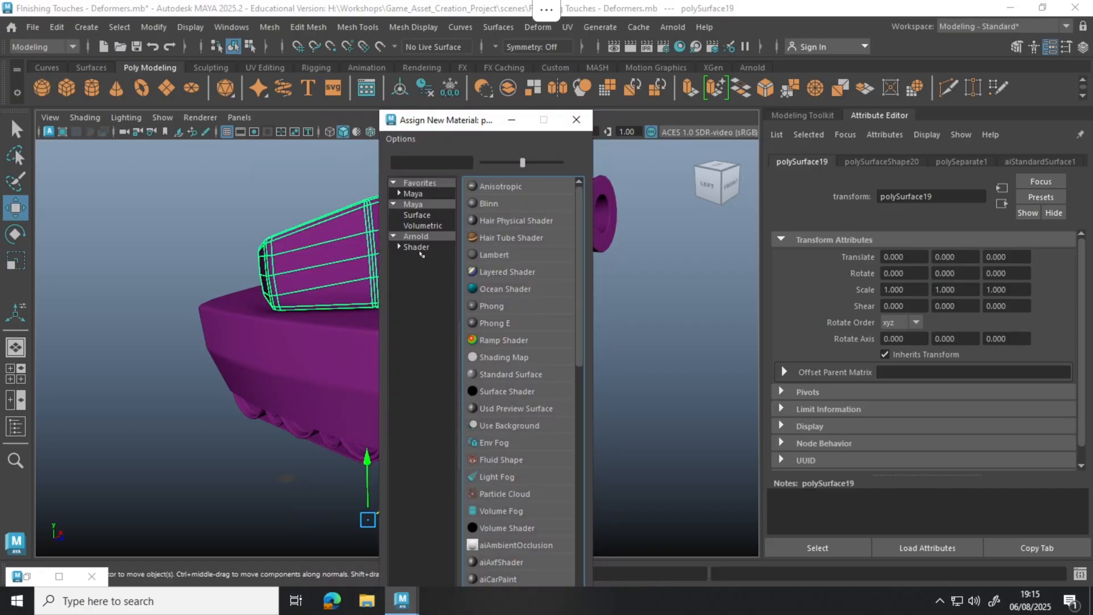
left_click(418, 249)
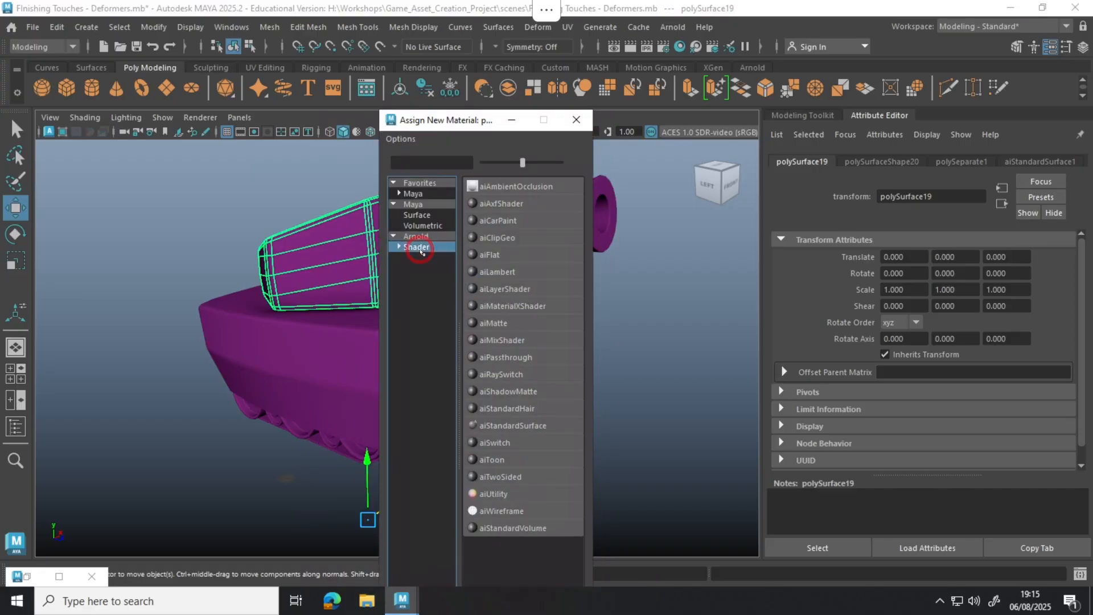
left_click(529, 427)
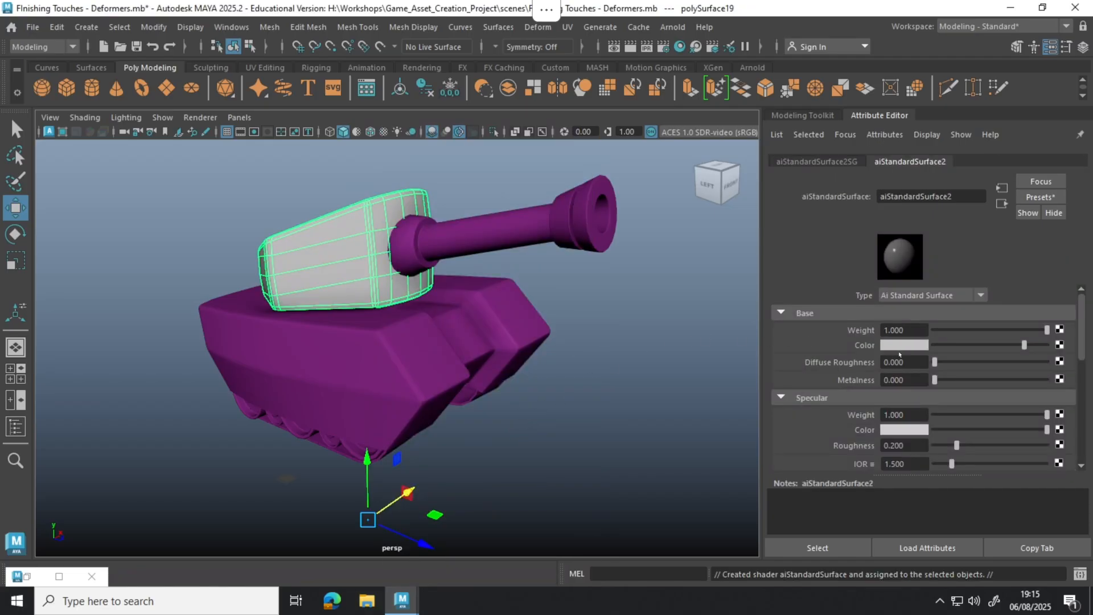
Step: Set the base color of the turret's new material to blue and deselect the turret
left_click(904, 343)
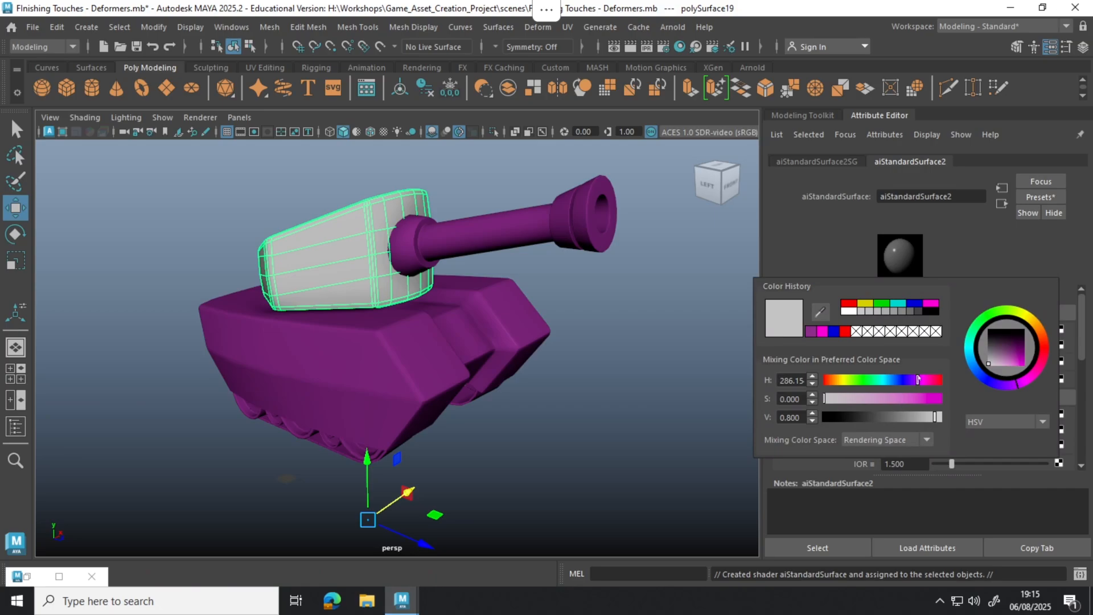
left_click(918, 305)
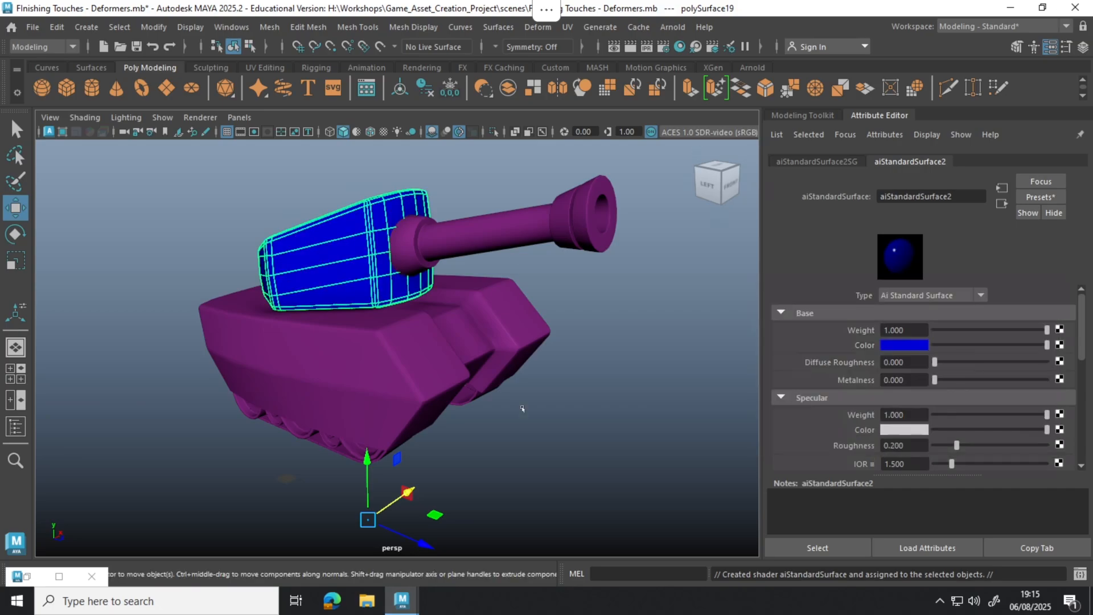
left_click(631, 376)
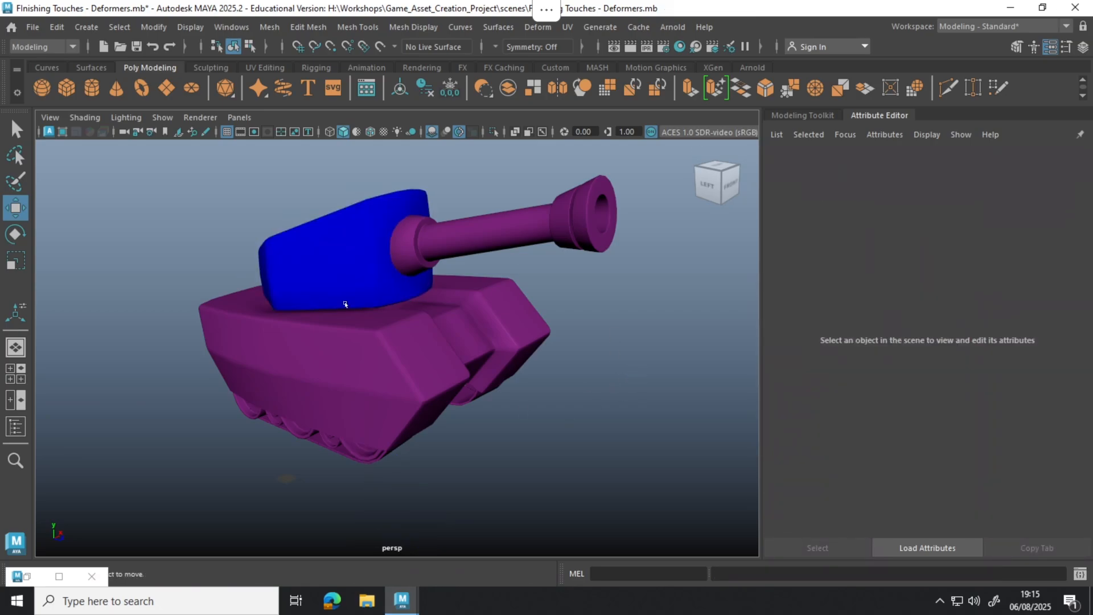
Step: Select all the tank parts and assign one new Arnold aiStandardSurface material with its default light grey color
left_click(360, 251)
left_click_drag(185, 178, 589, 468)
right_click_drag(424, 180, 511, 570)
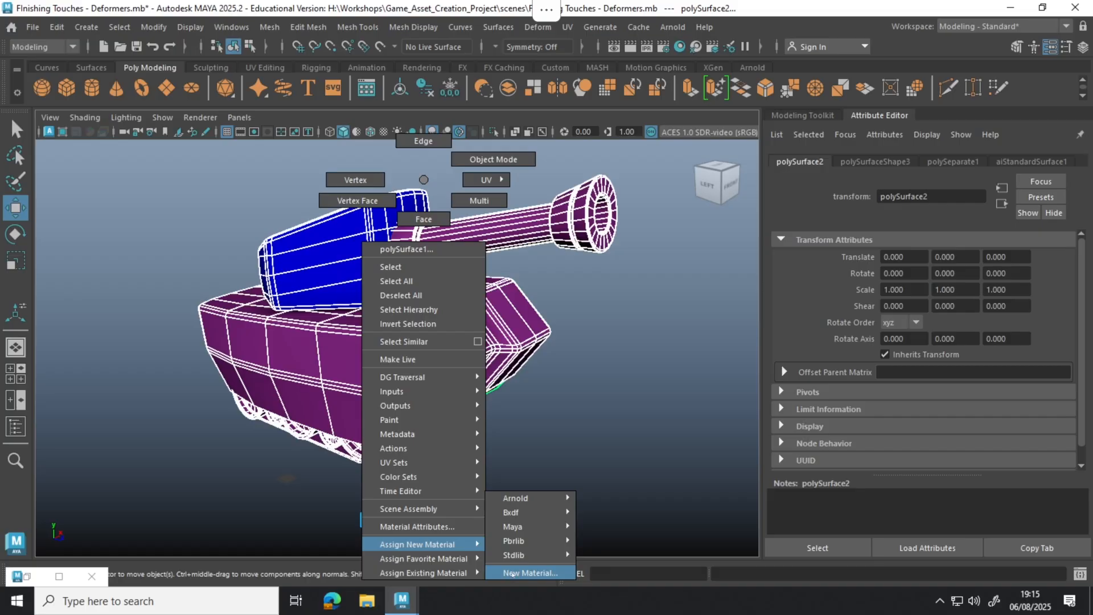
right_click_drag(511, 573, 512, 573)
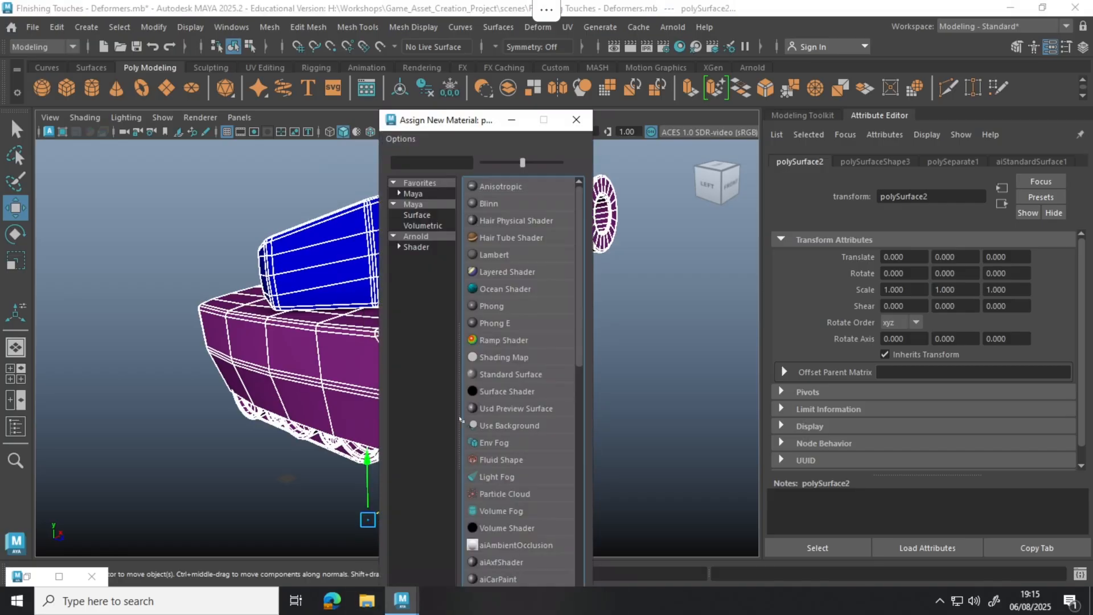
left_click(419, 246)
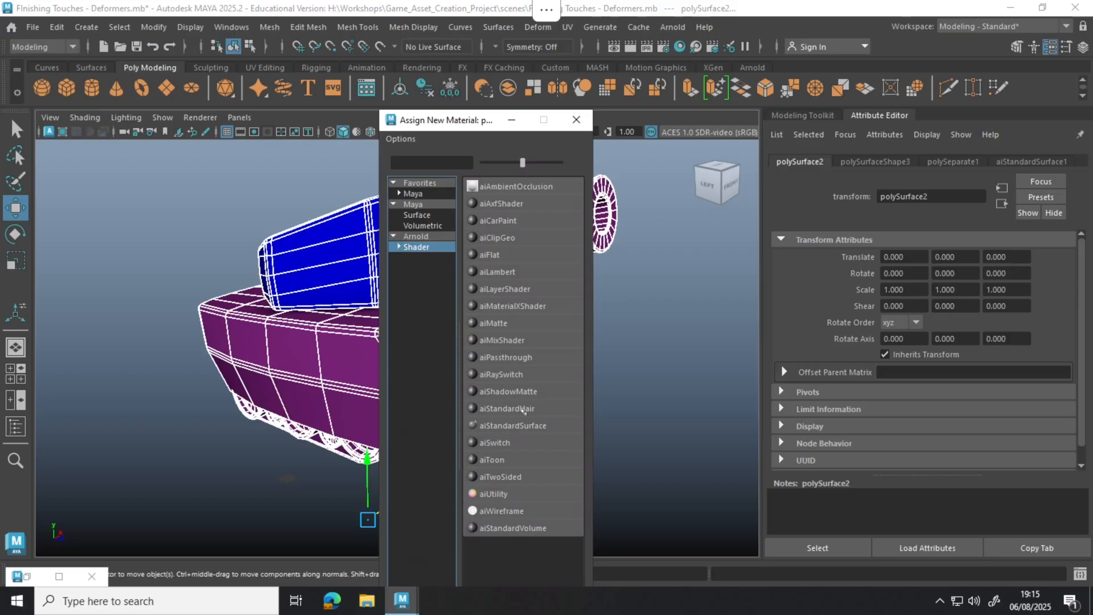
left_click(509, 426)
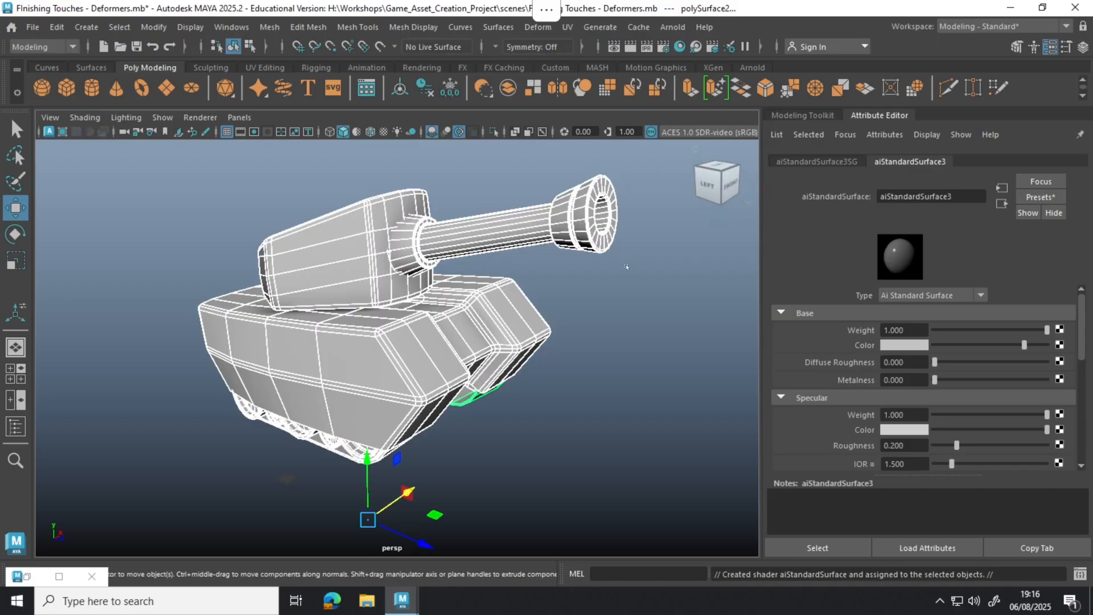
left_click(414, 494)
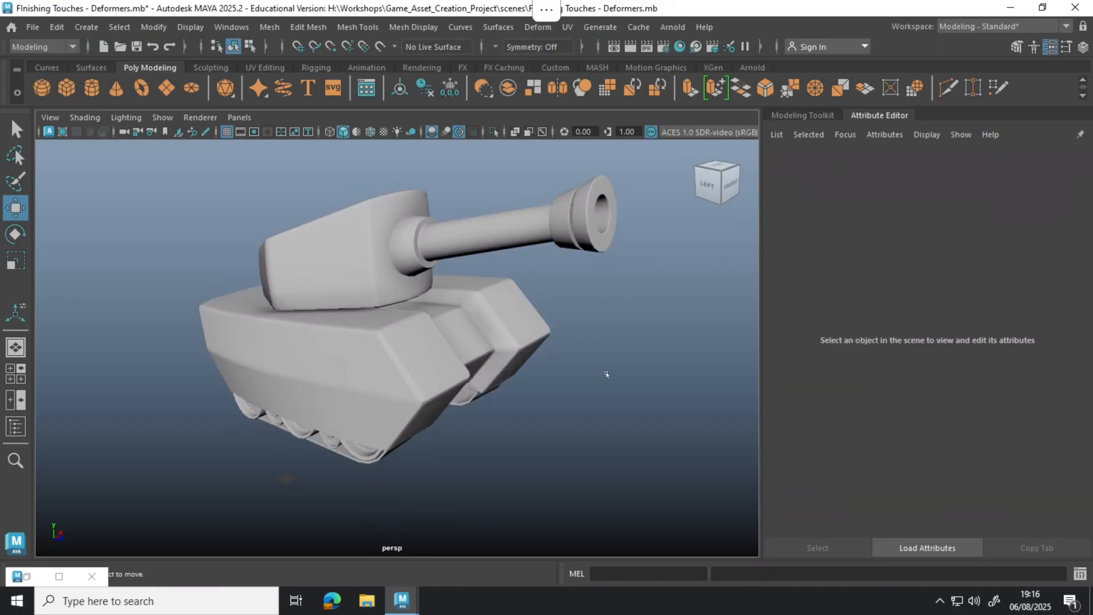
Step: Turn the view slightly toward the tank's front, render it in Arnold RenderView and dock the render window beside the viewport
left_click_drag(630, 342, 636, 304, "alt")
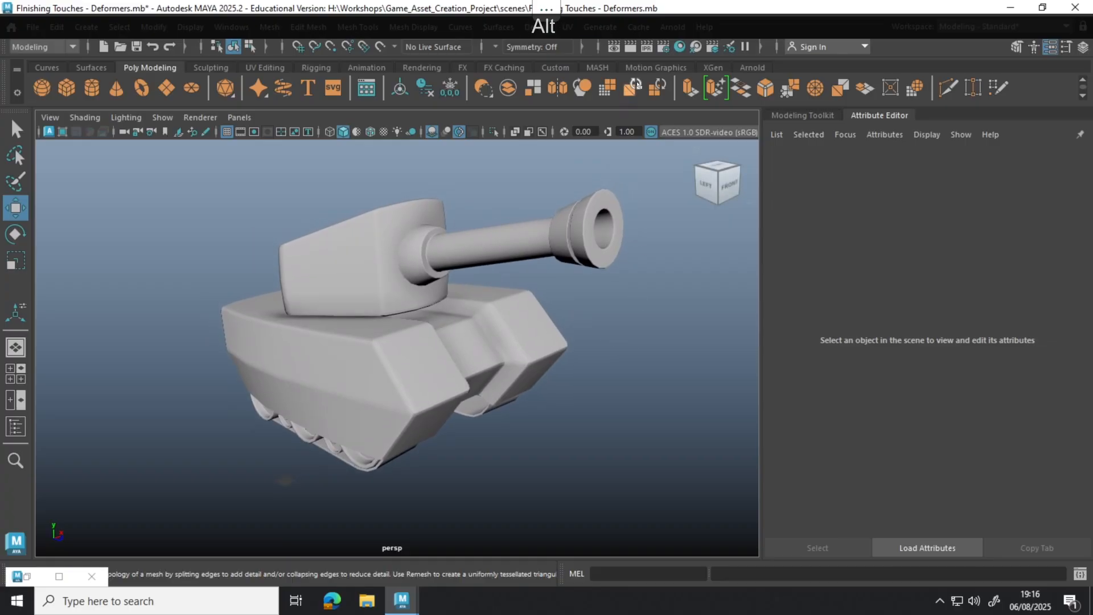
left_click(648, 48)
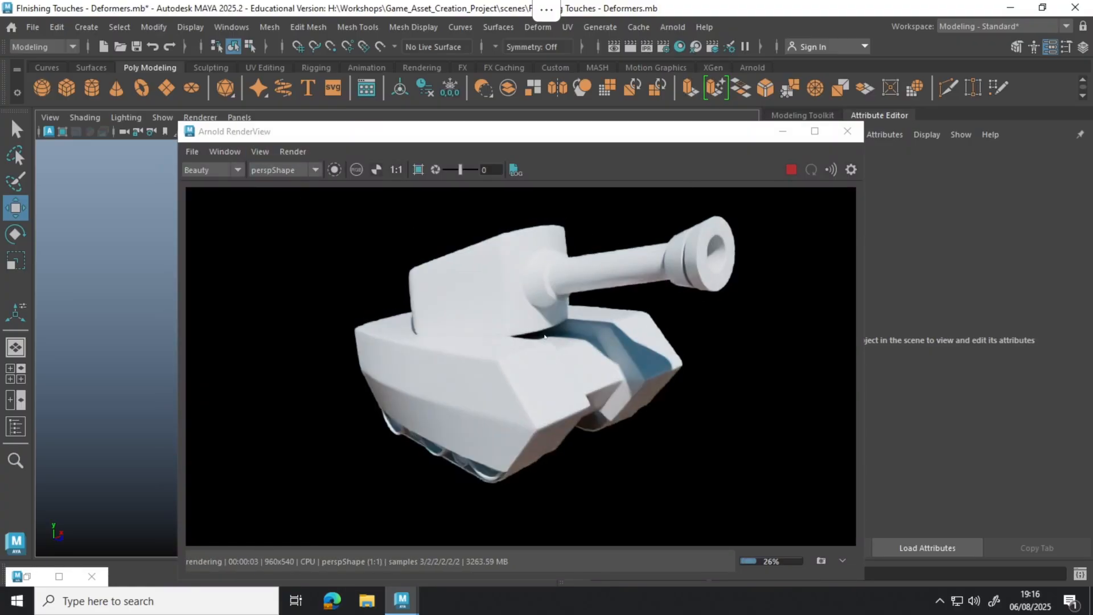
scroll(545, 337, "down", 3)
scroll(548, 334, "up", 2)
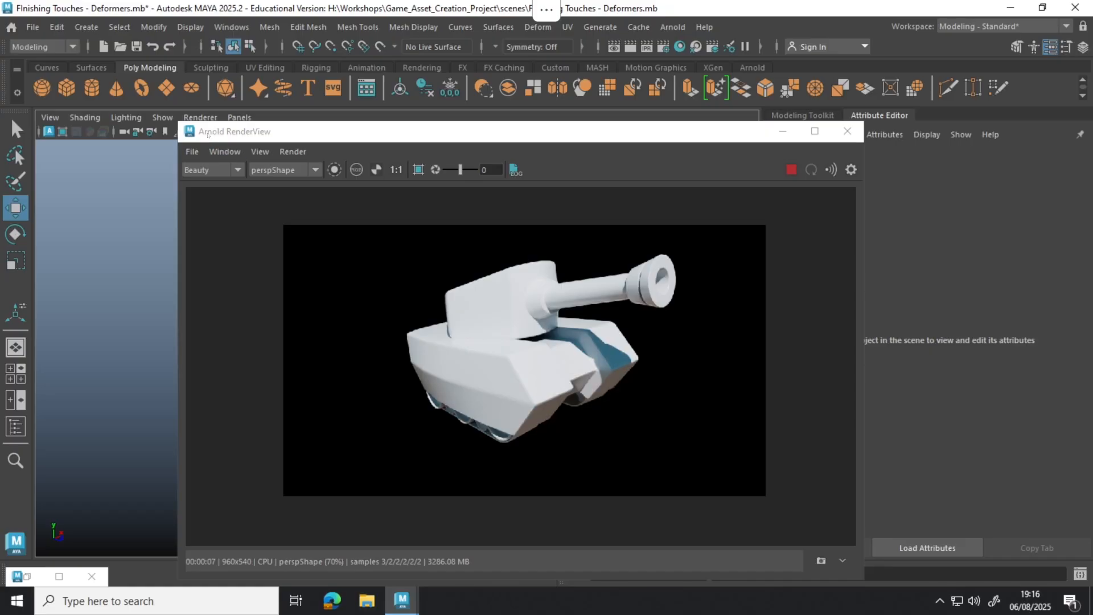
left_click_drag(208, 131, 33, 167)
Step: Save the rendered image as Tank in the Temporary Files folder
left_click(47, 132)
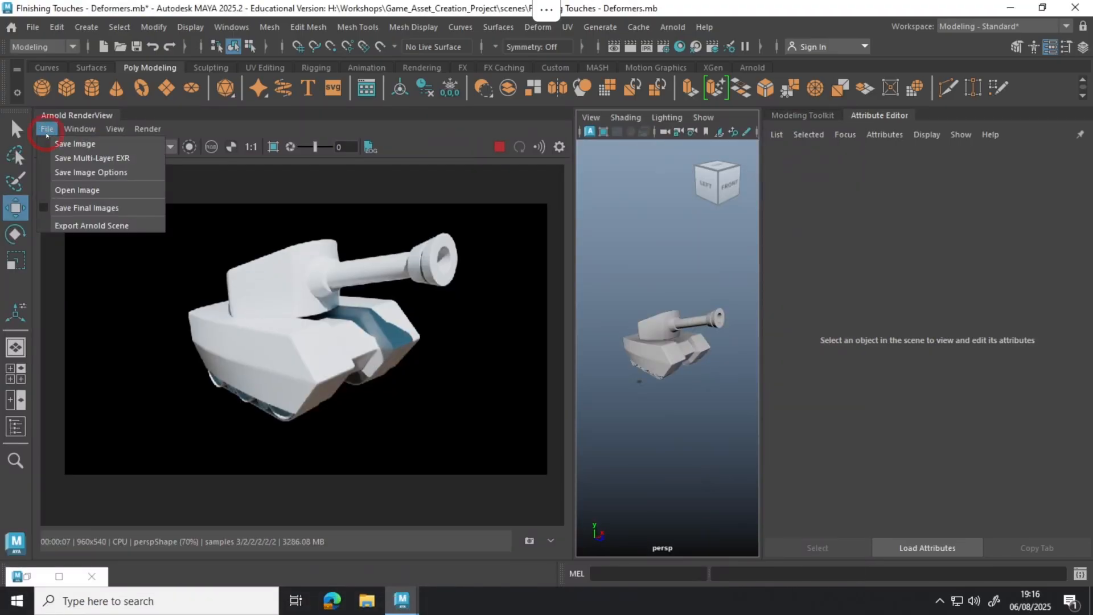
left_click(69, 145)
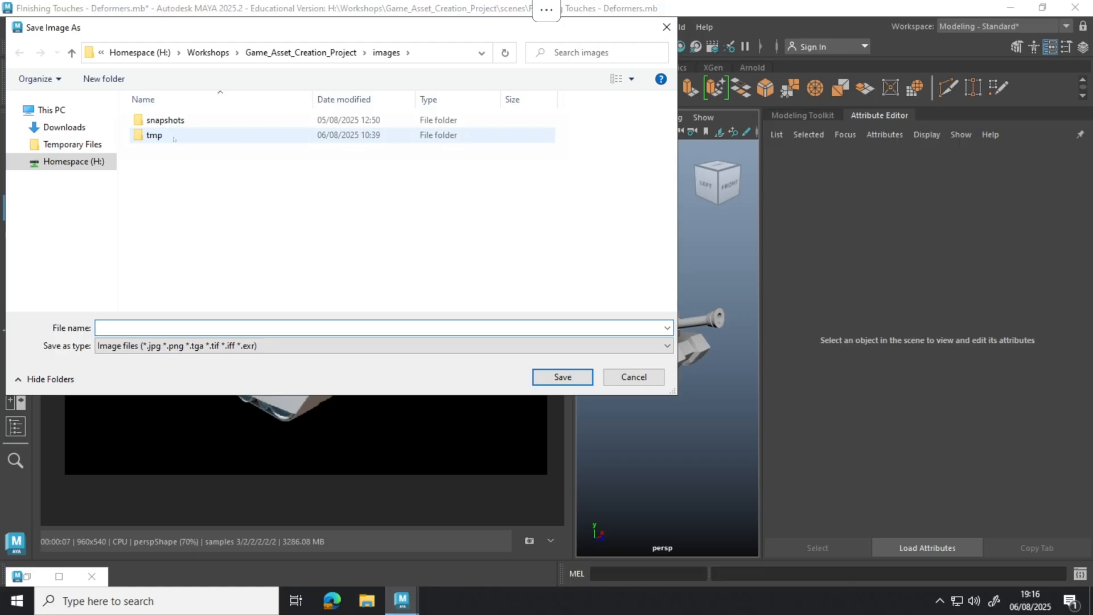
left_click(92, 146)
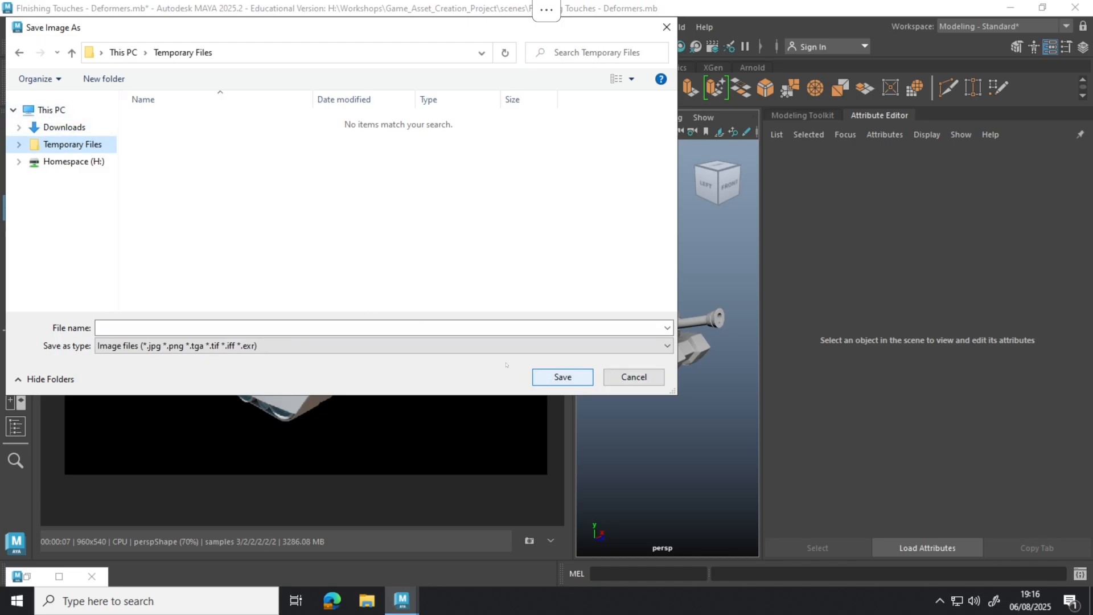
left_click(501, 328)
type("Tank")
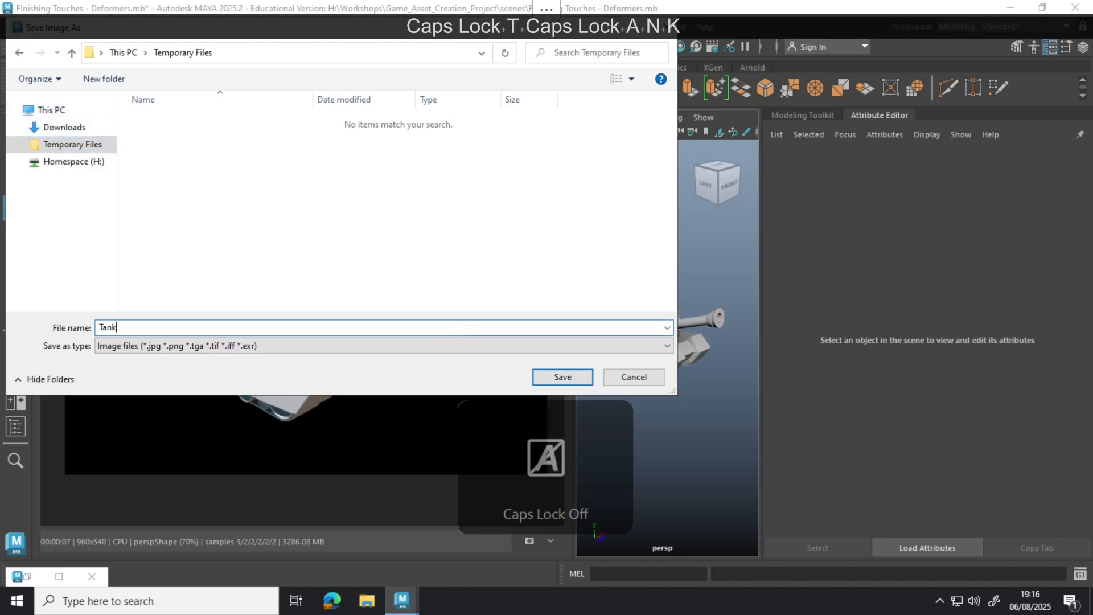
left_click(558, 378)
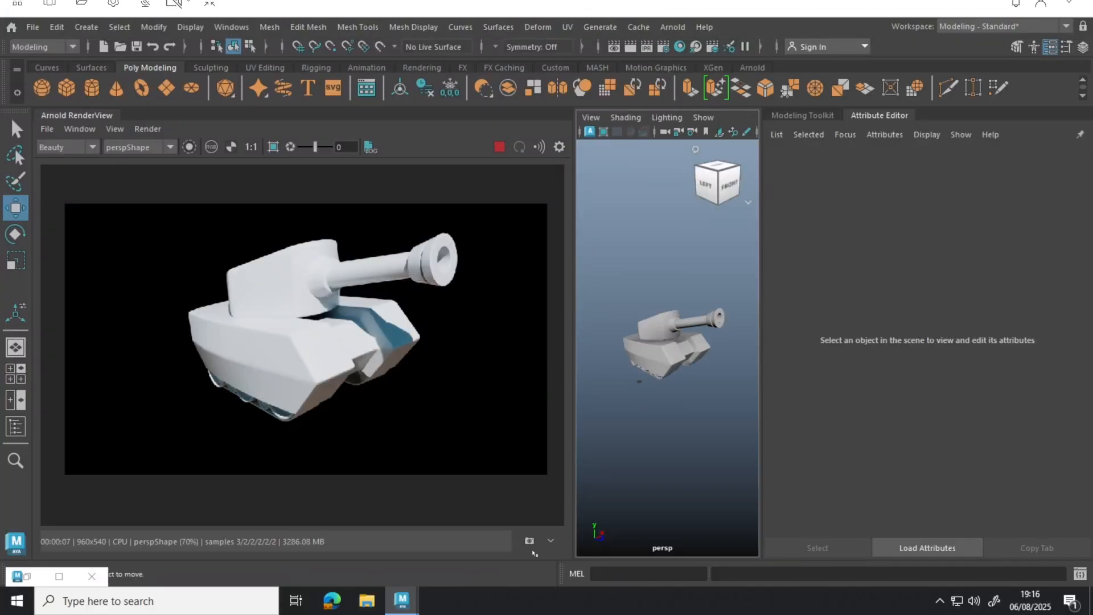
Step: Switch to File Explorer, minimize Maya and move the Tank image from Temporary Files to the desktop
left_click(368, 601)
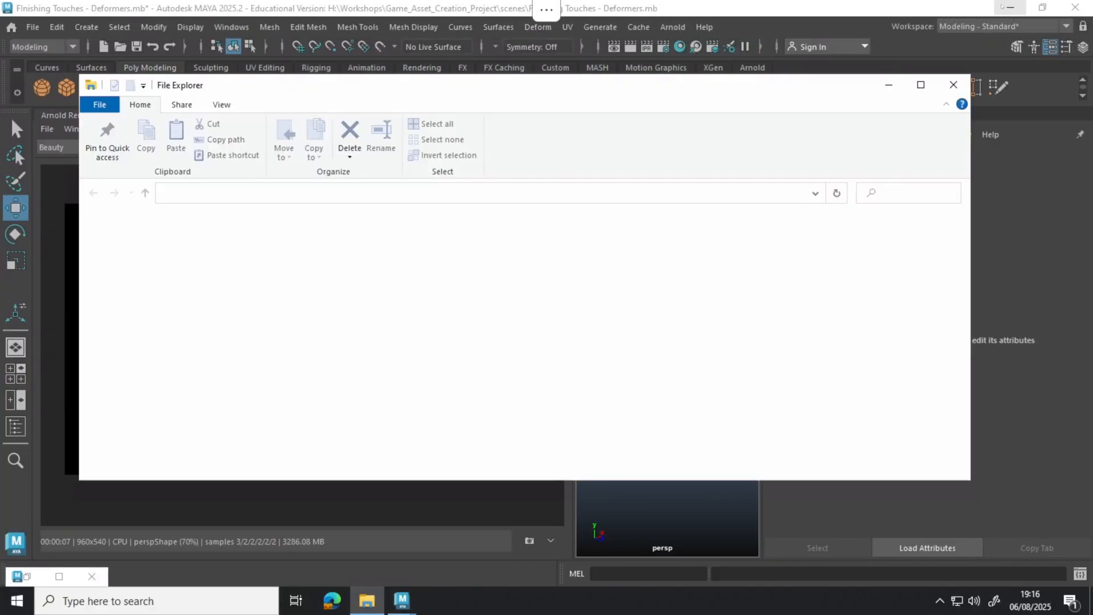
left_click(1011, 8)
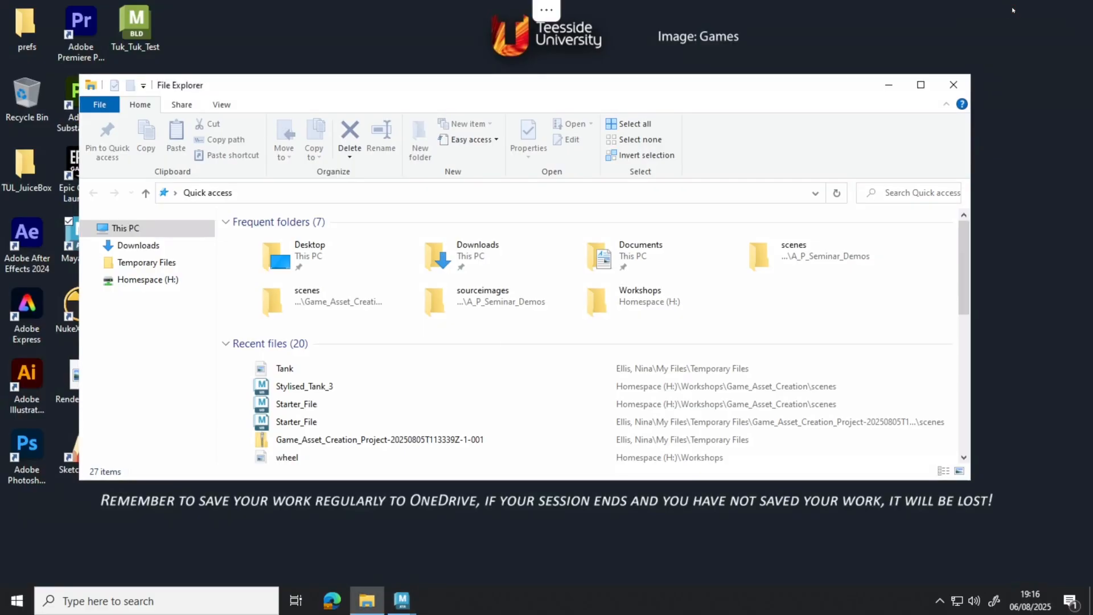
left_click_drag(359, 74, 570, 76)
left_click_drag(479, 96, 748, 86)
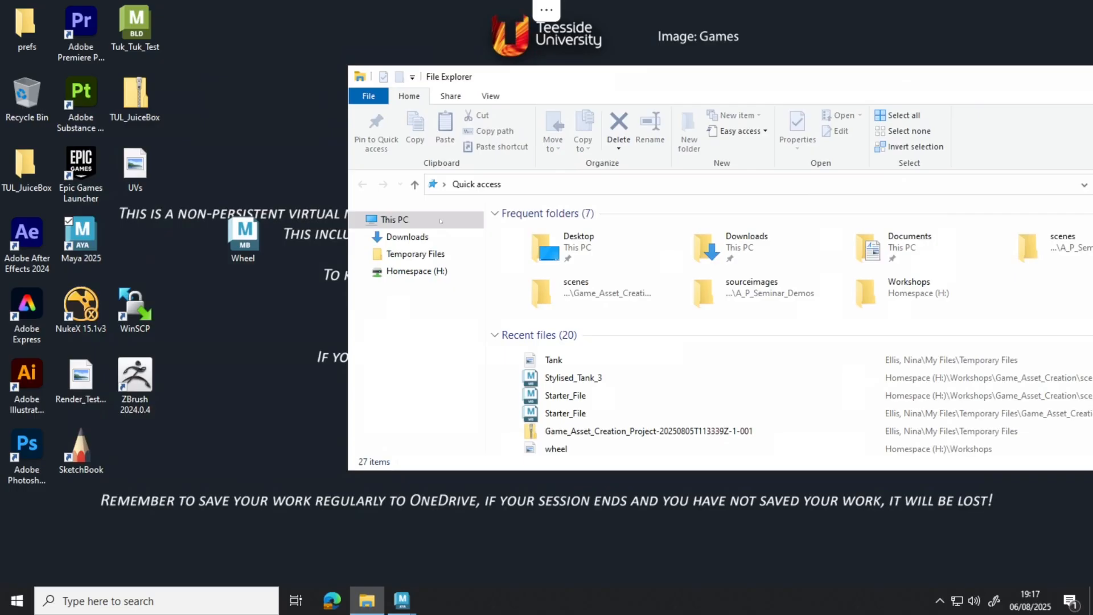
left_click(416, 268)
left_click(416, 254)
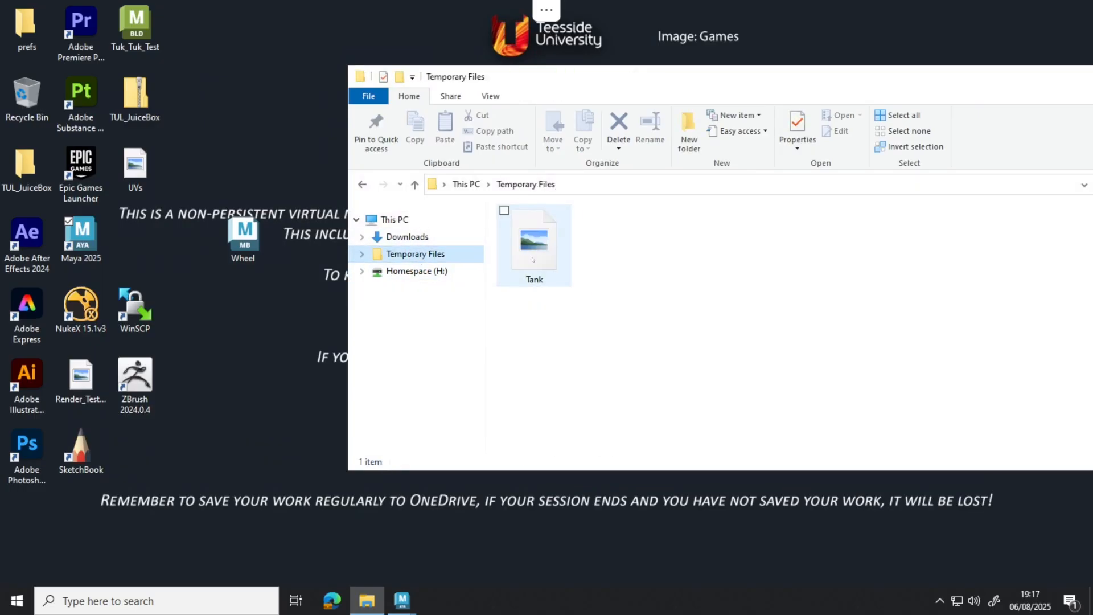
left_click_drag(532, 239, 256, 166)
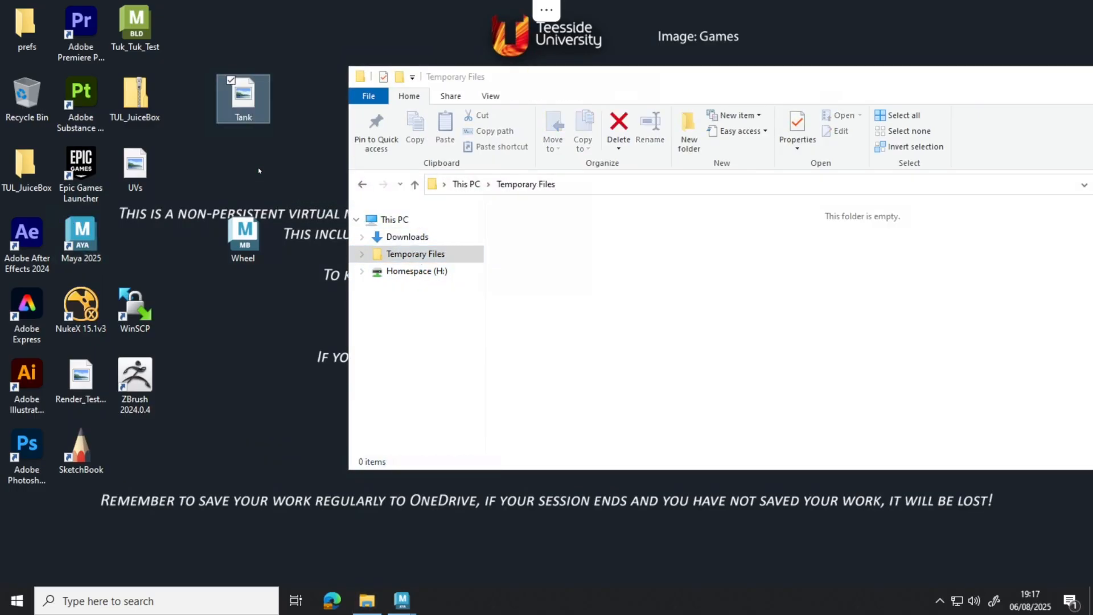
Step: Minimize the Temporary Files window and select the Tank image on the desktop
left_click_drag(1033, 85, 746, 105)
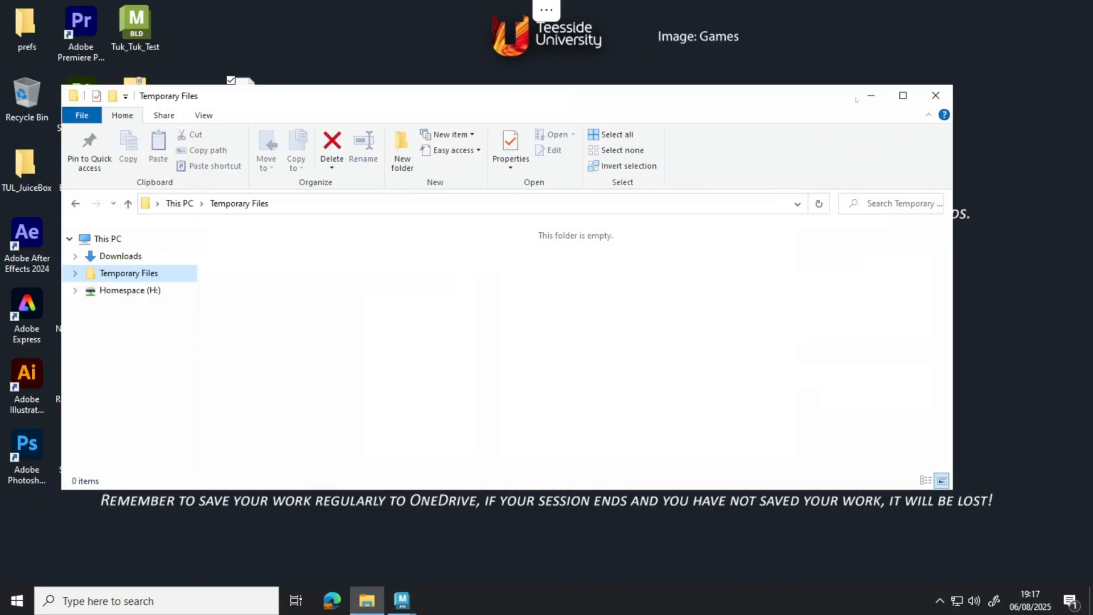
left_click(870, 97)
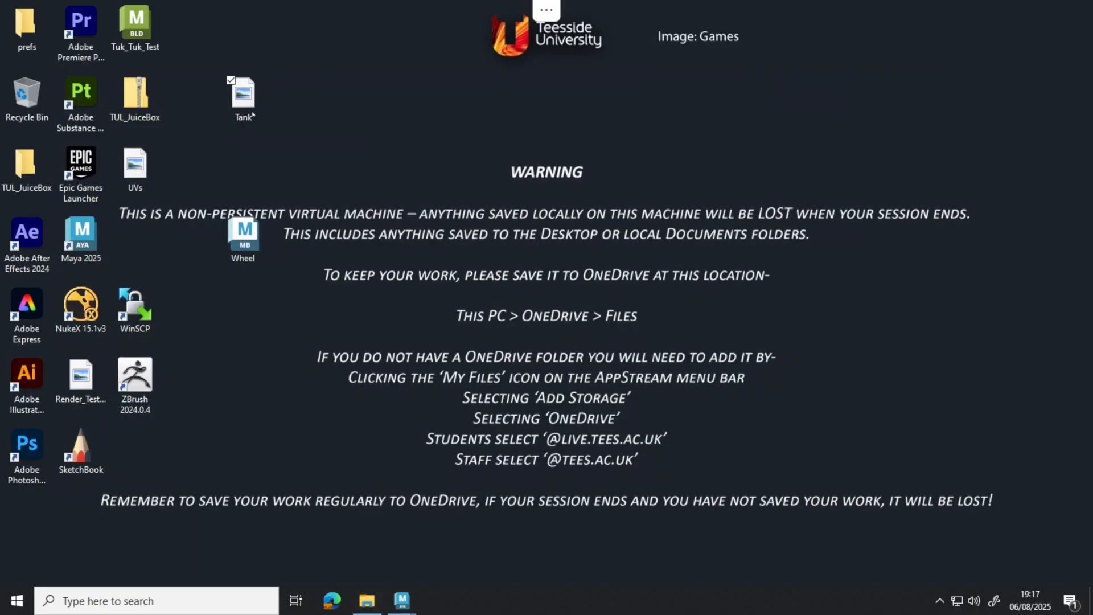
left_click(251, 116)
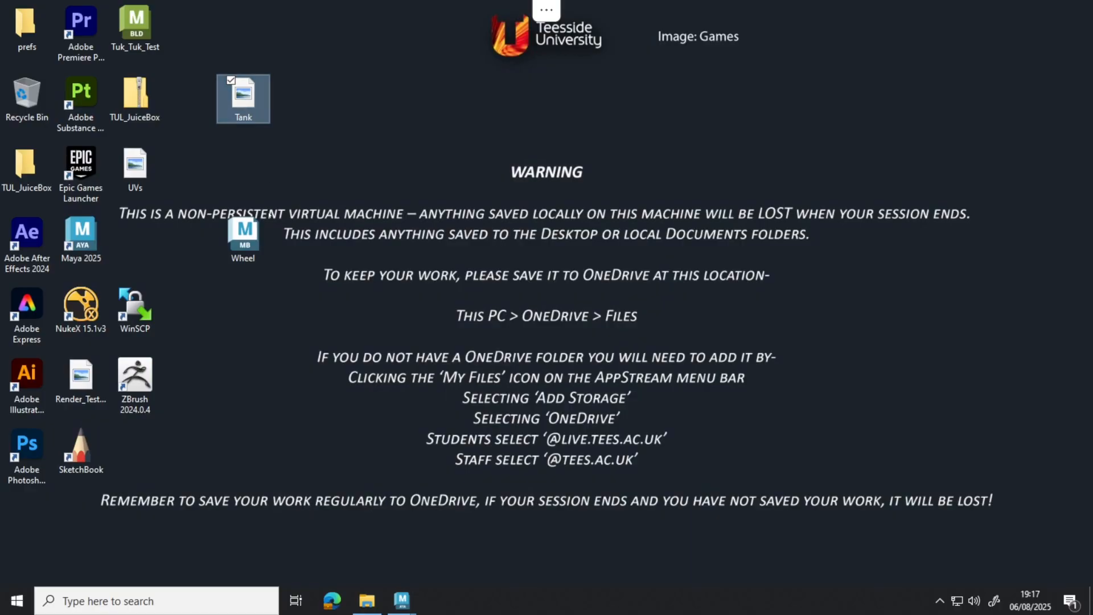
Step: Switch back to the Maya scene, close the Cleanup Options dialog and widen the viewport beside the render
mouse_move(402, 601)
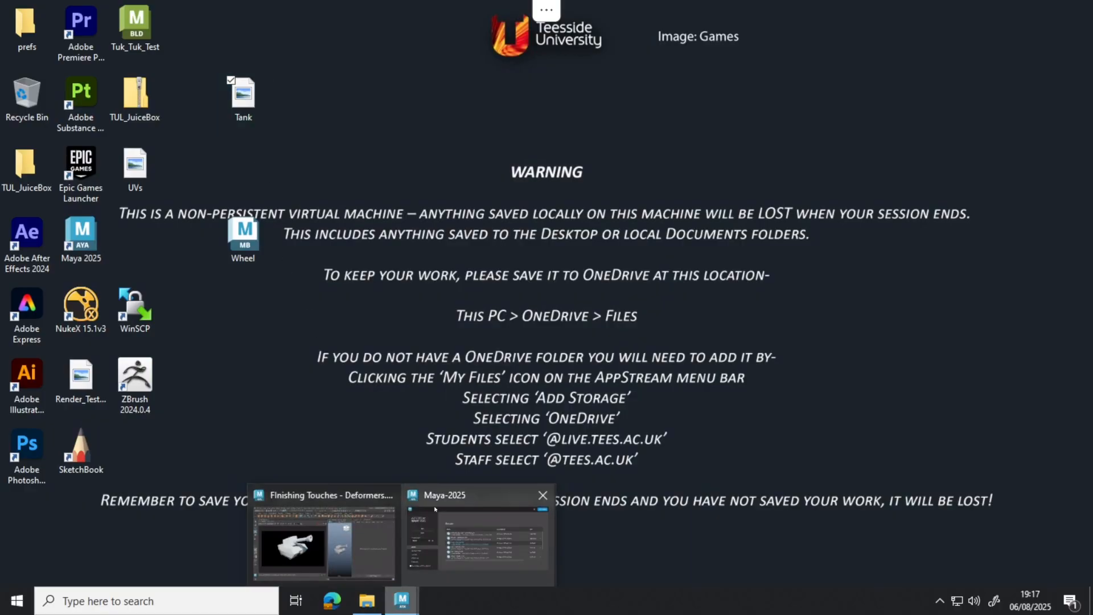
left_click(331, 538)
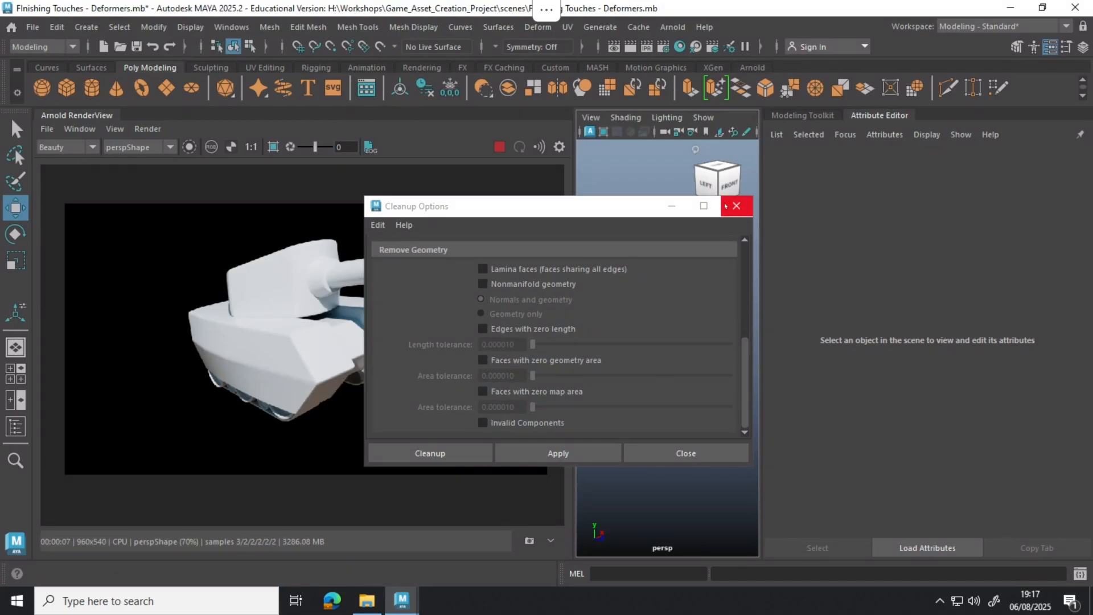
left_click(748, 208)
left_click_drag(574, 257, 483, 258)
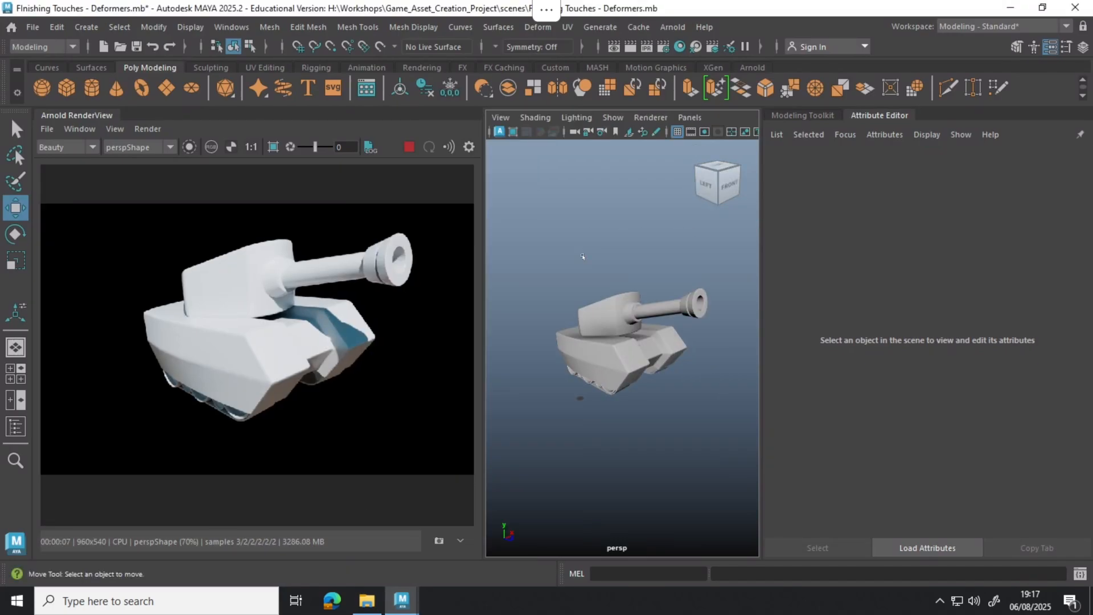
Step: Select the turret and replace its aiStandardSurface3 material settings with the Gold preset
left_click(622, 313)
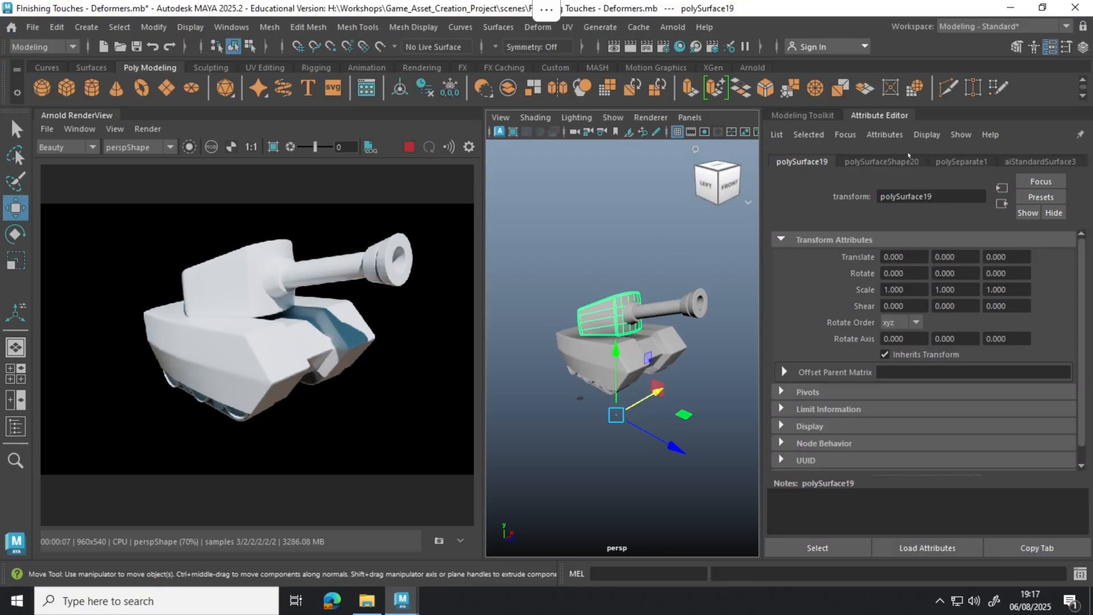
left_click(604, 262)
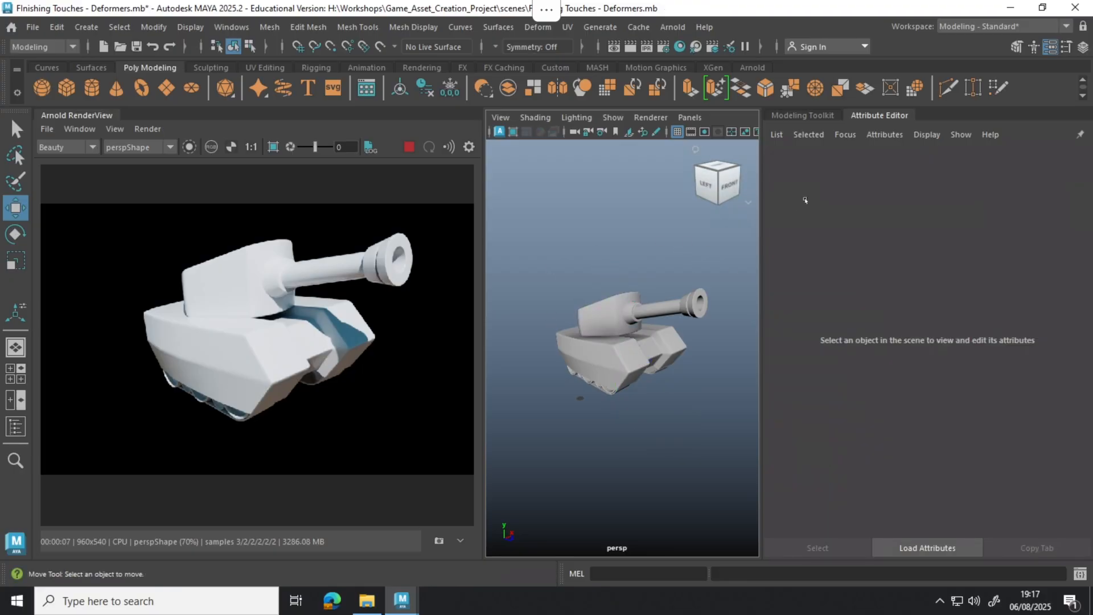
left_click(612, 315)
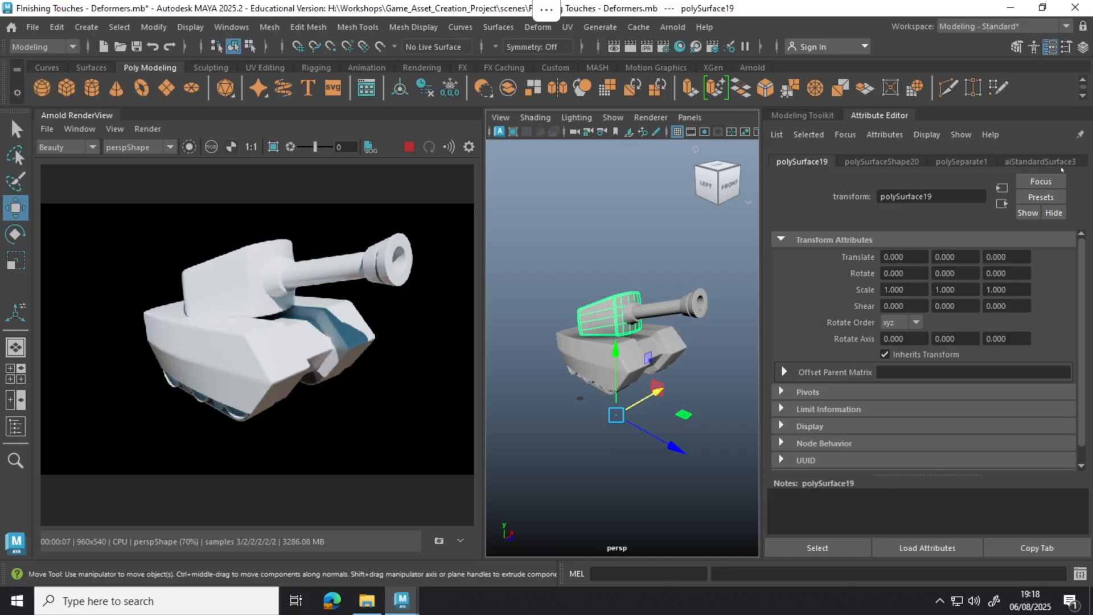
left_click(1068, 165)
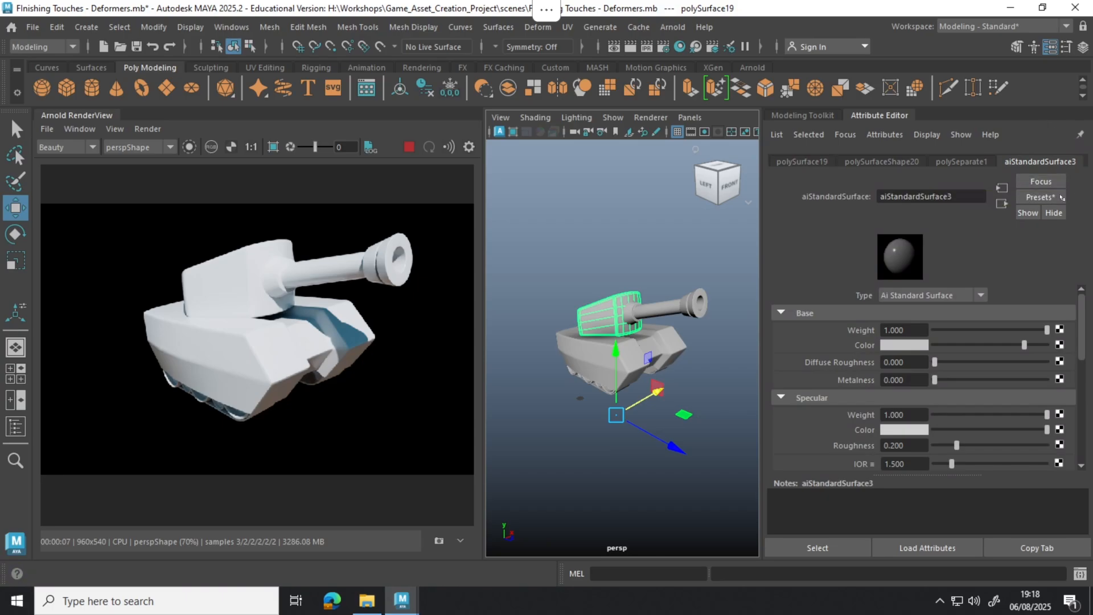
left_click(1060, 198)
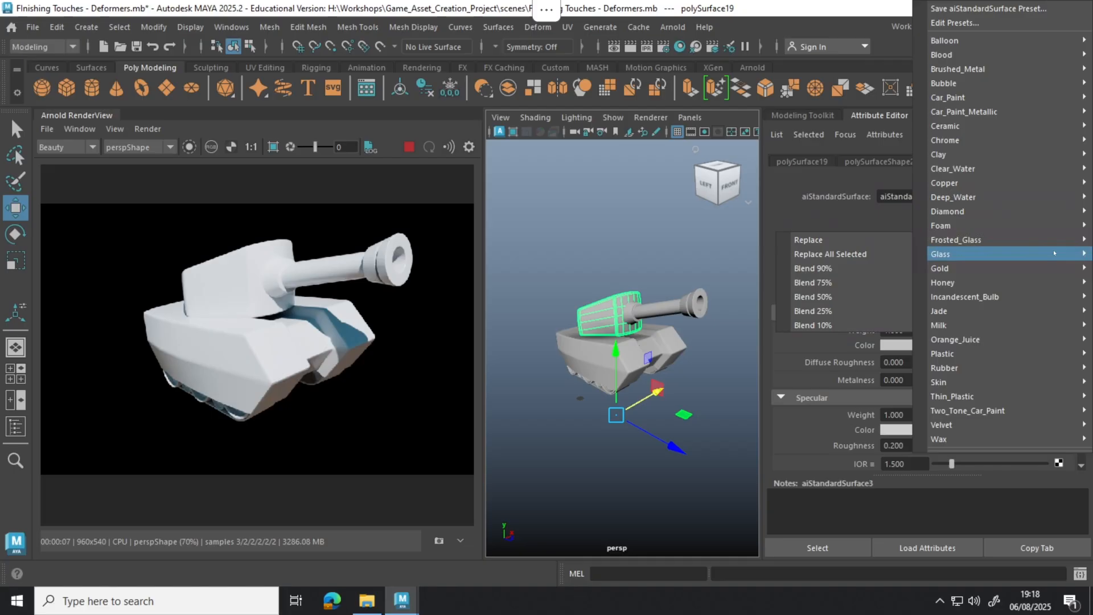
mouse_move(1055, 254)
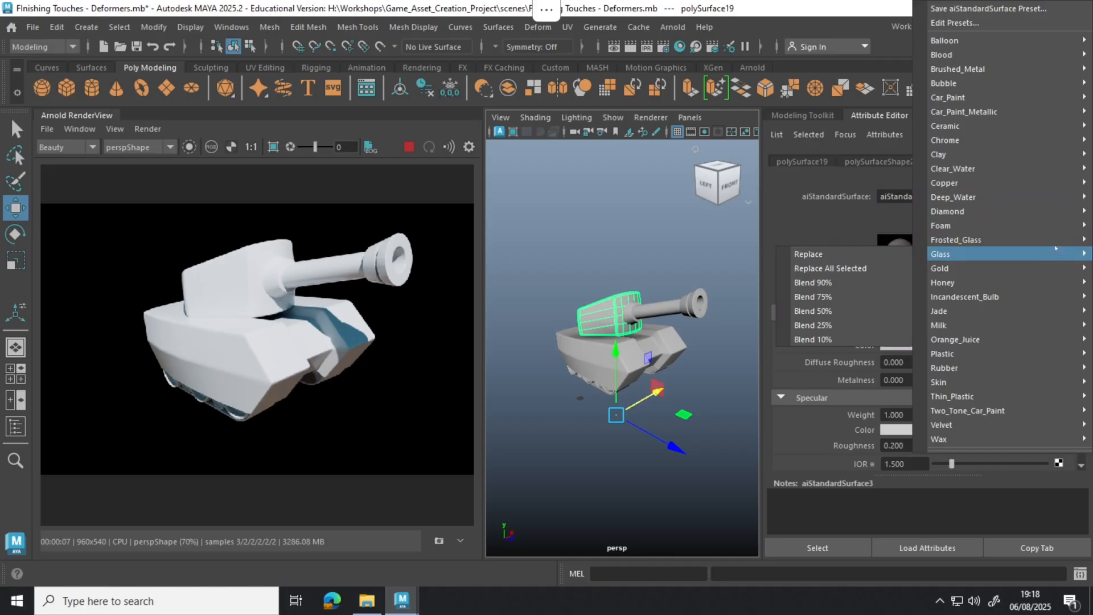
mouse_move(1017, 274)
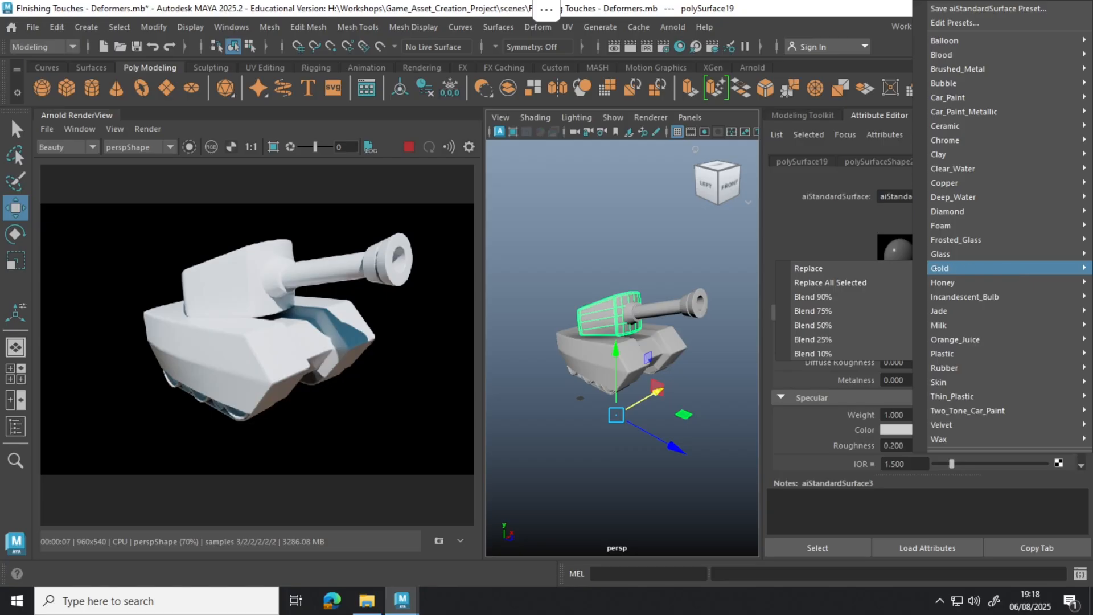
left_click(868, 268)
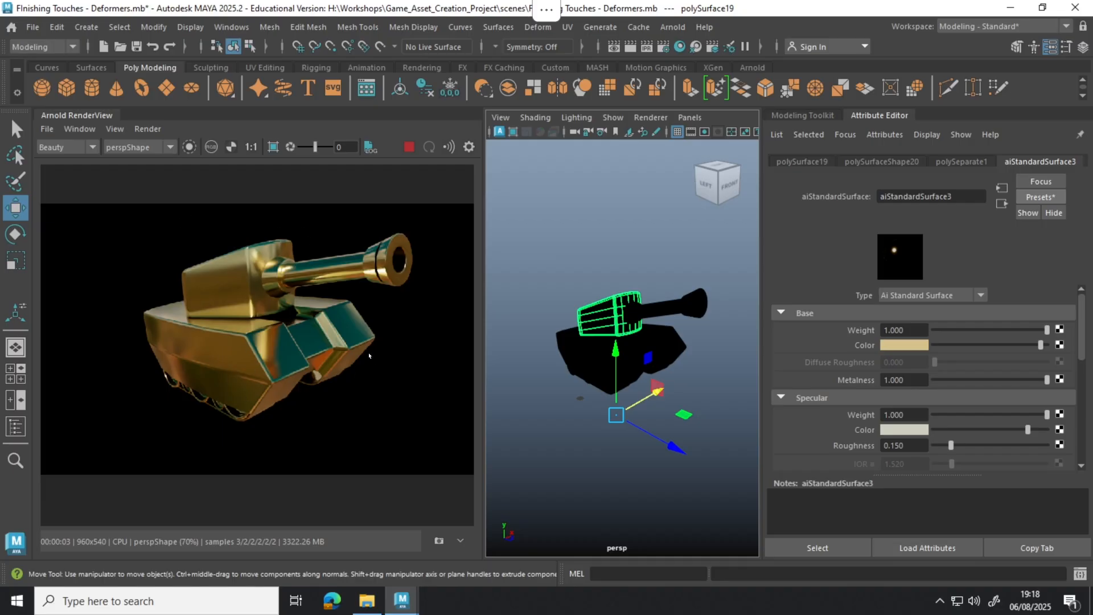
left_click(1041, 197)
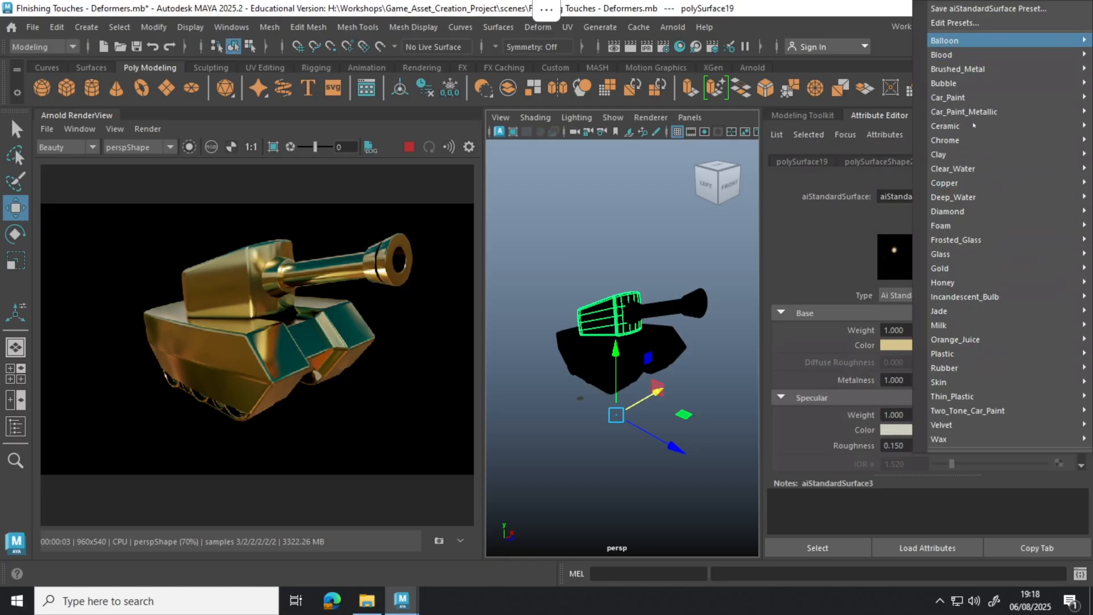
mouse_move(933, 177)
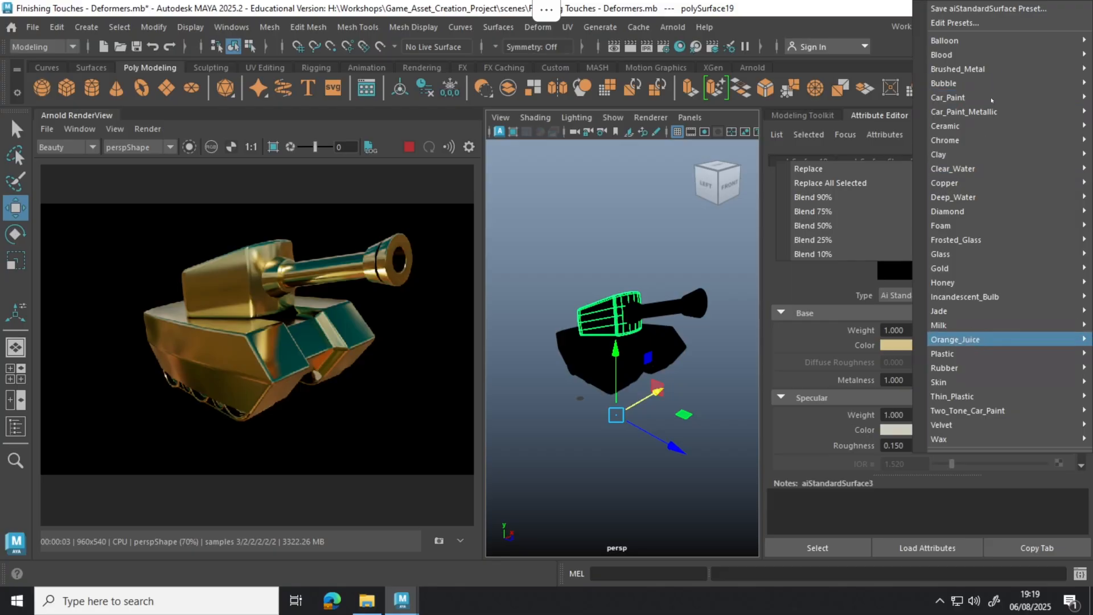
mouse_move(1038, 339)
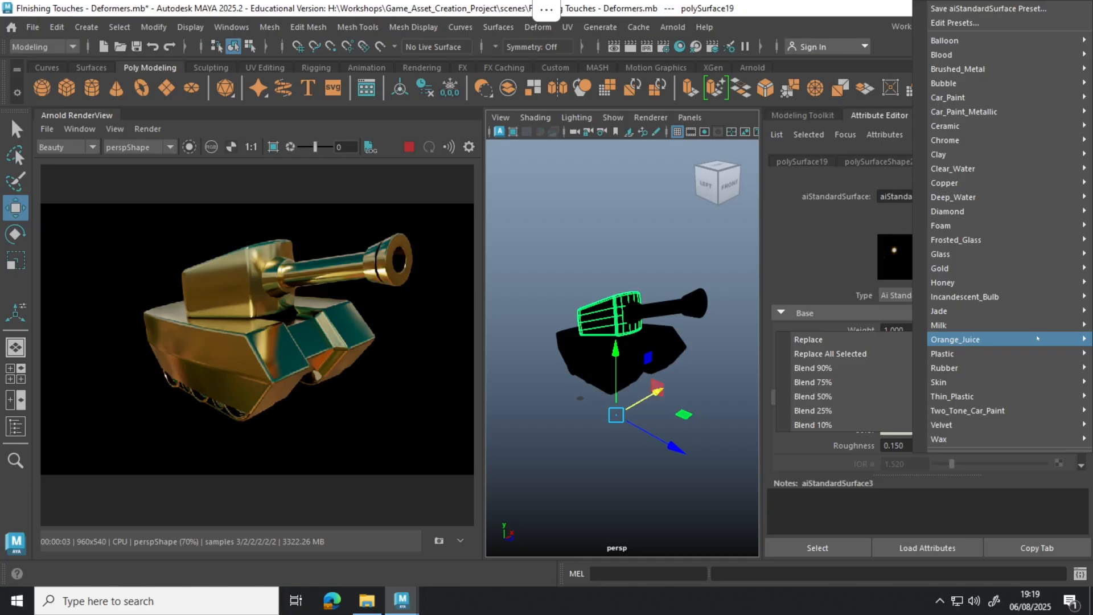
left_click(843, 199)
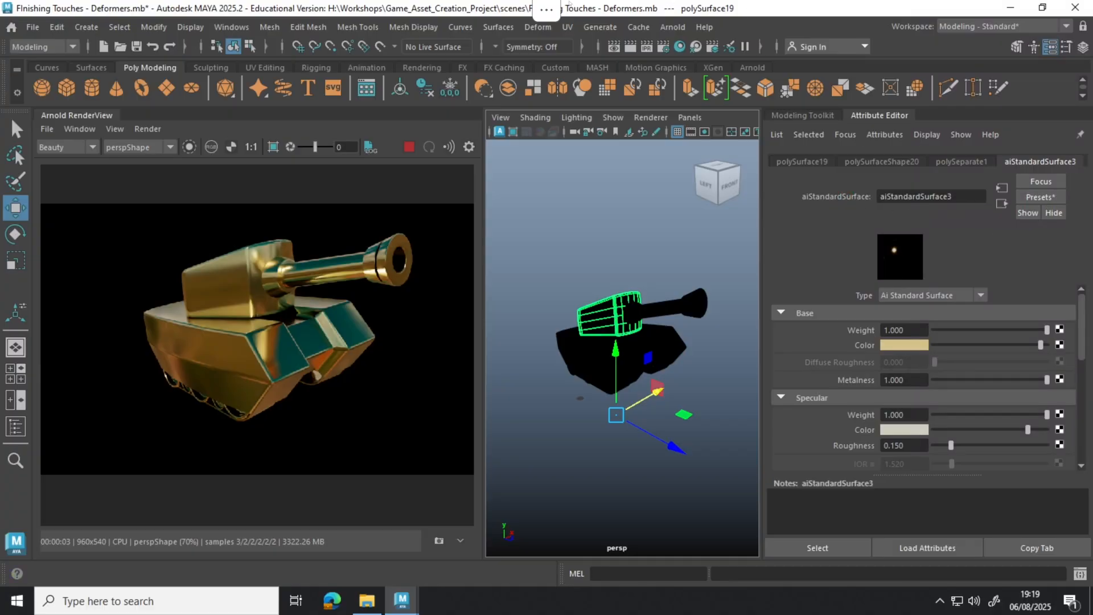
Step: Select all the tank parts and assign them a new Arnold aiStandardSurface material in place of the gold one
left_click(573, 263)
left_click_drag(528, 245, 719, 433)
right_click(608, 315)
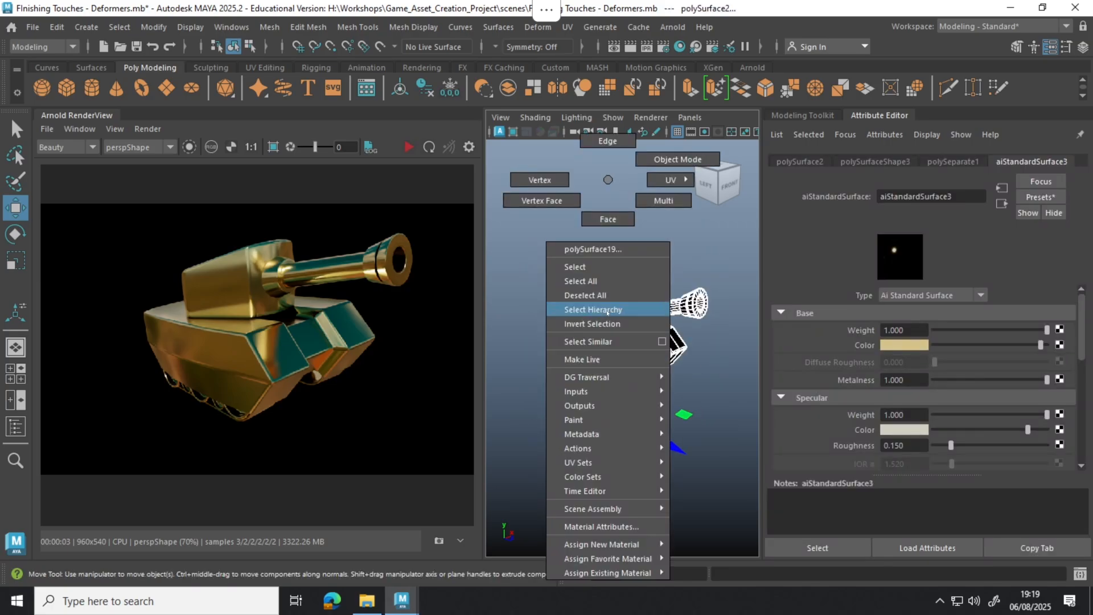
mouse_move(615, 544)
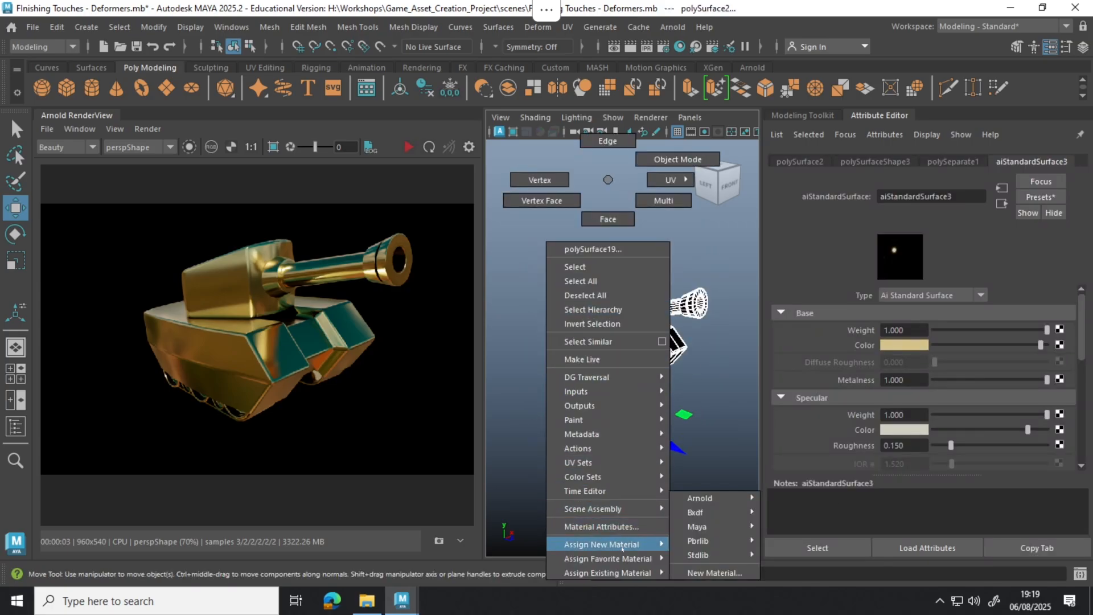
left_click(707, 573)
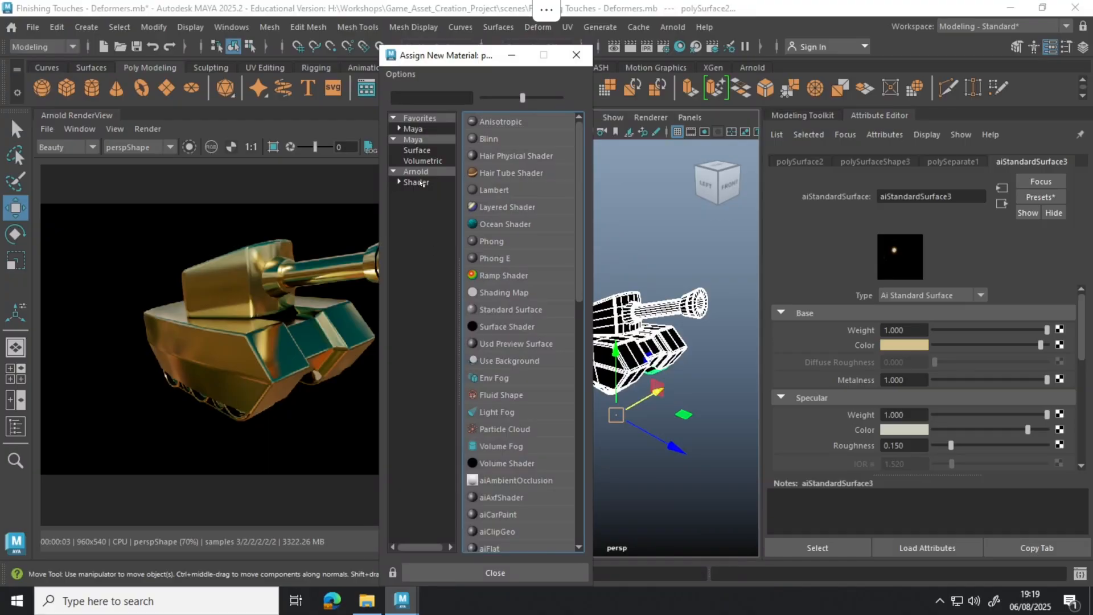
left_click(419, 182)
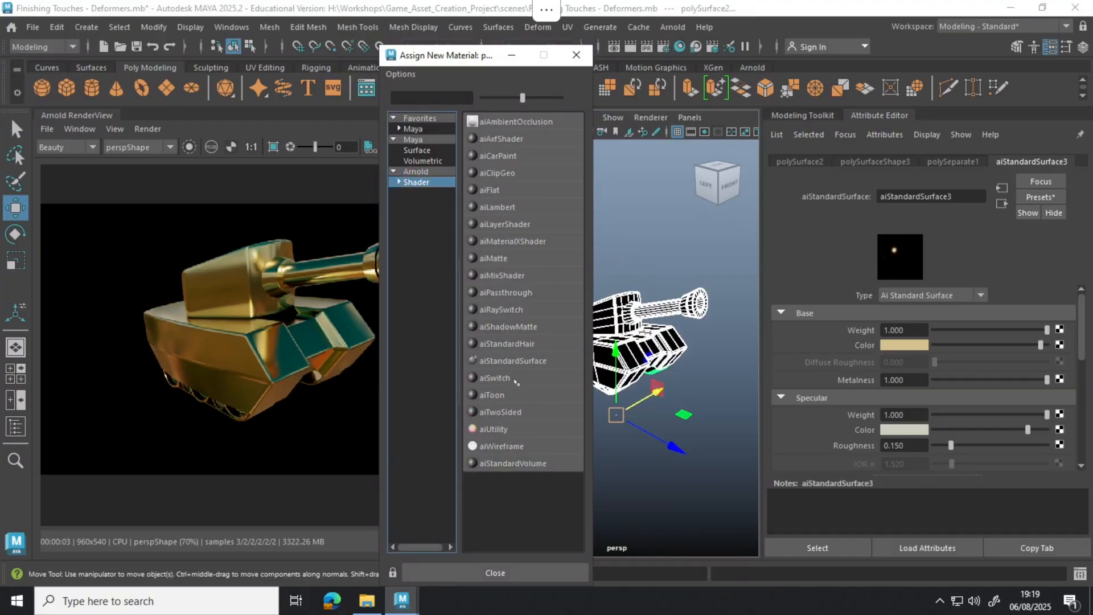
left_click(557, 364)
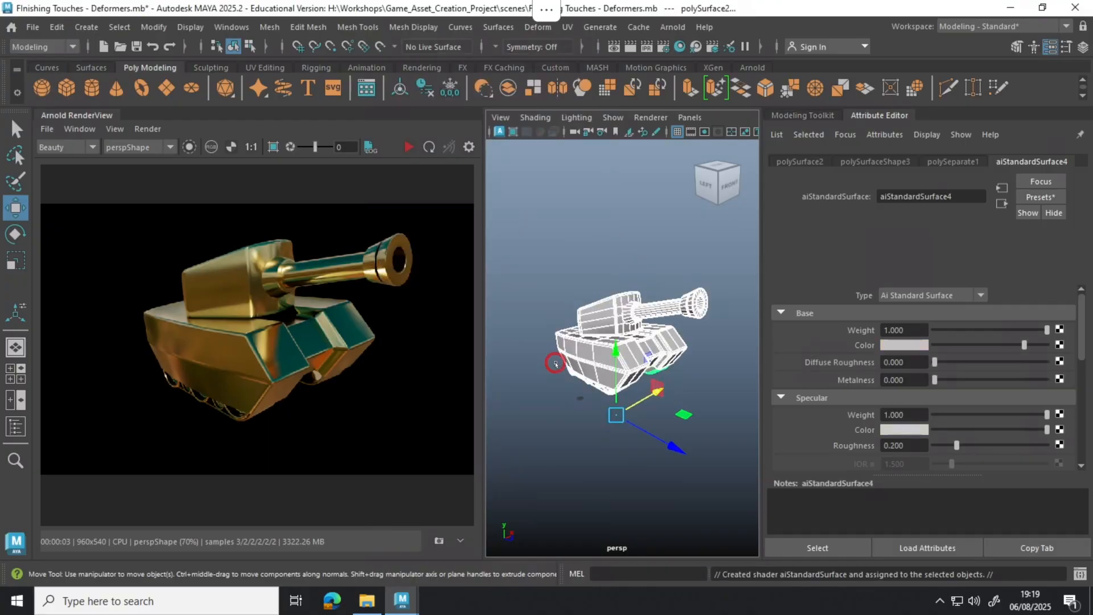
Step: Close the Arnold RenderView and reframe the whole tank in the perspective view
left_click(99, 116)
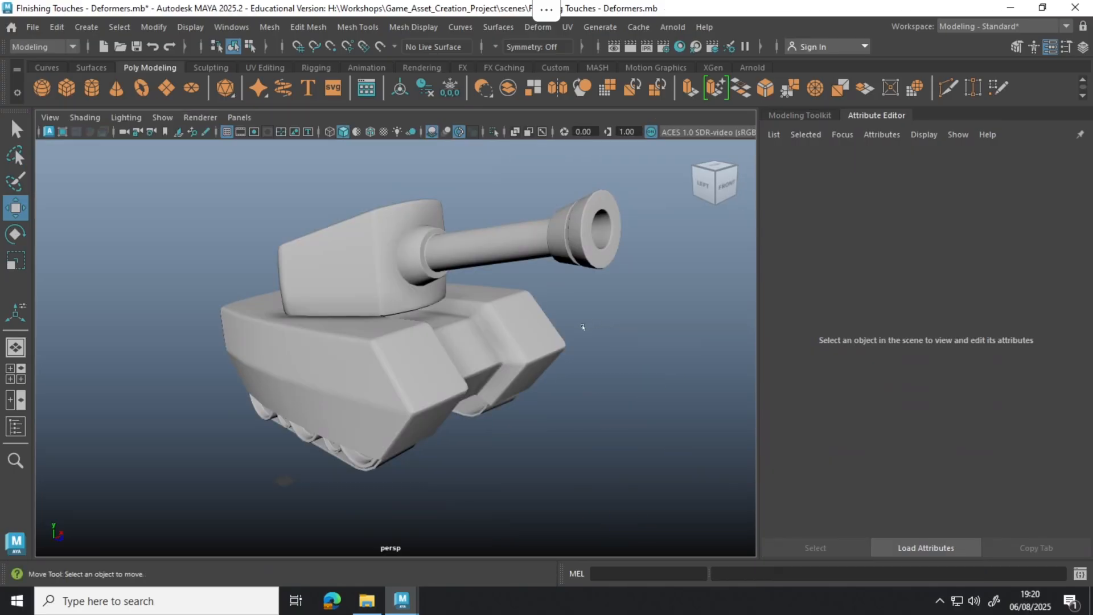
scroll(587, 326, "down", 2)
left_click_drag(598, 325, 583, 337, "alt")
middle_click_drag(593, 317, 577, 351, "alt")
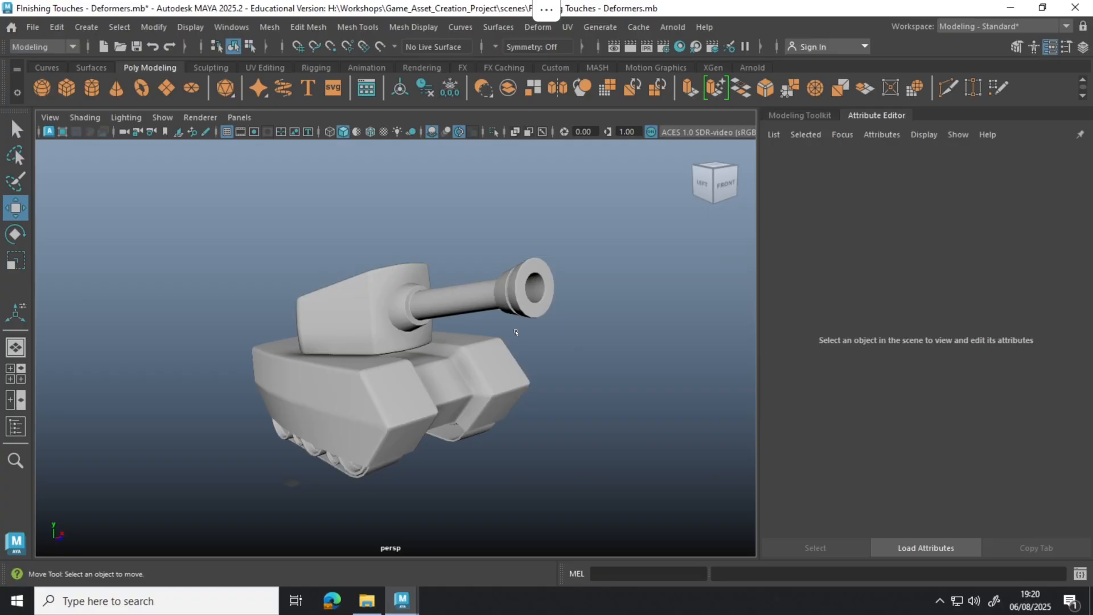
Step: Select the tank's barrel, turret, hull and tracks one by one to check which parts are separate objects
left_click(501, 299)
left_click(338, 322)
left_click(325, 396)
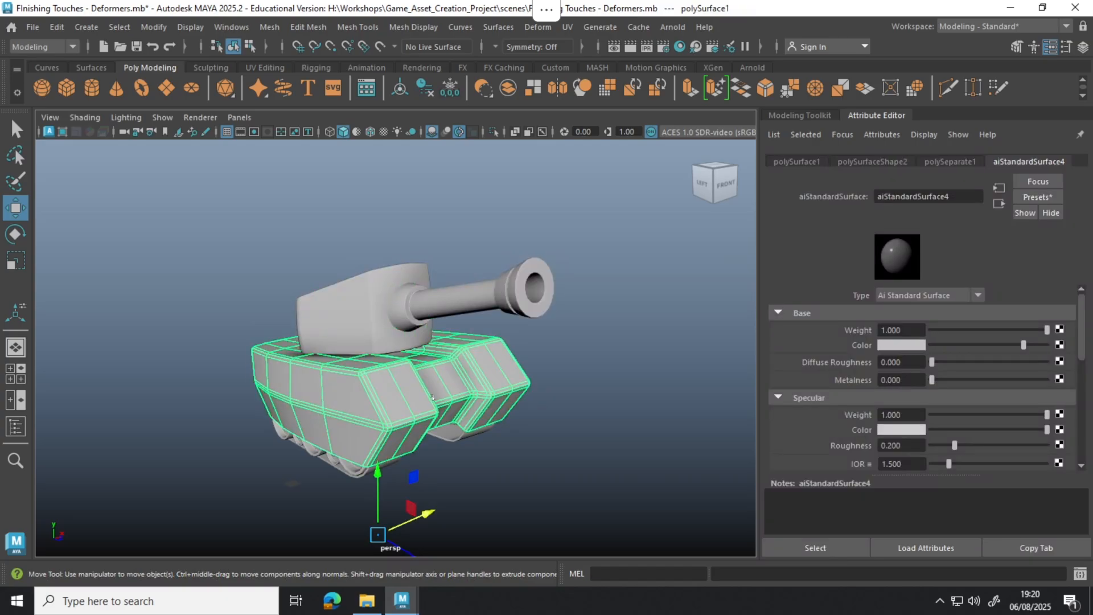
left_click(338, 472)
left_click(454, 440)
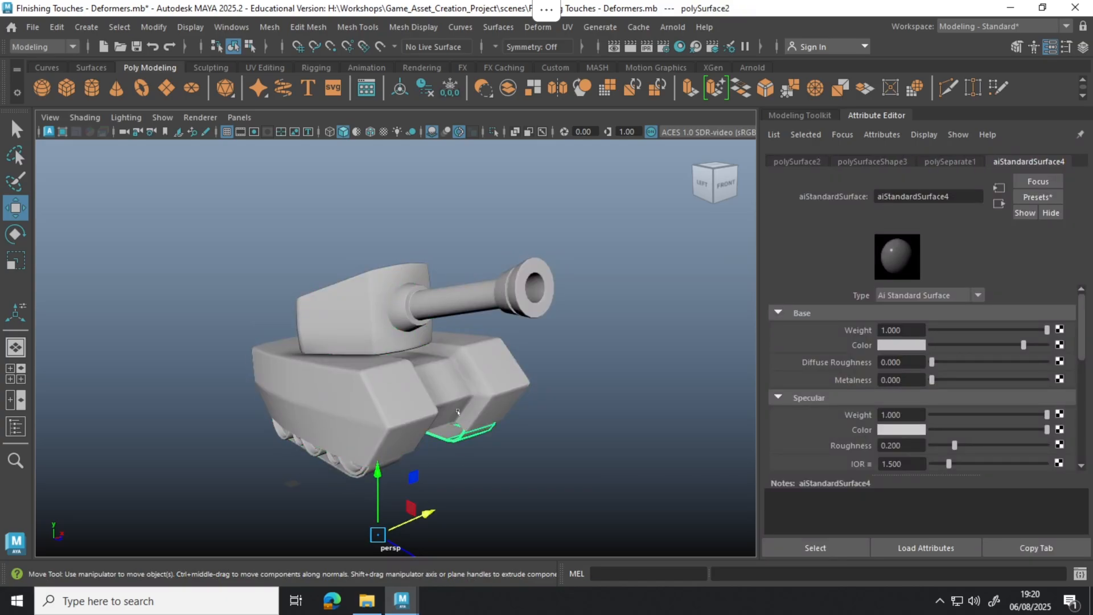
left_click(456, 411)
left_click(419, 287)
left_click(359, 286)
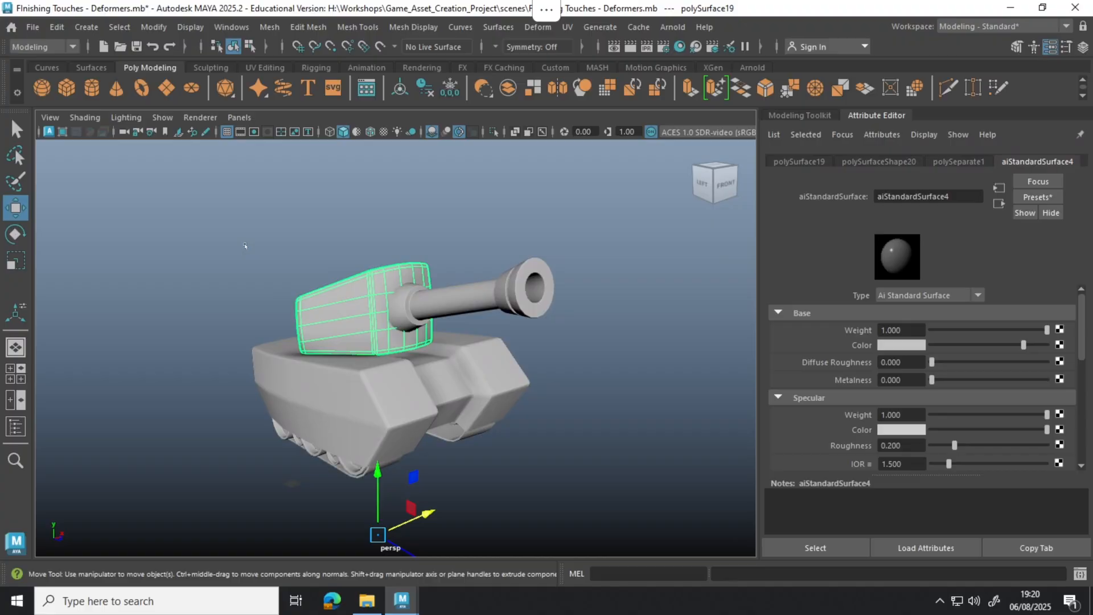
left_click(485, 294)
left_click(658, 373)
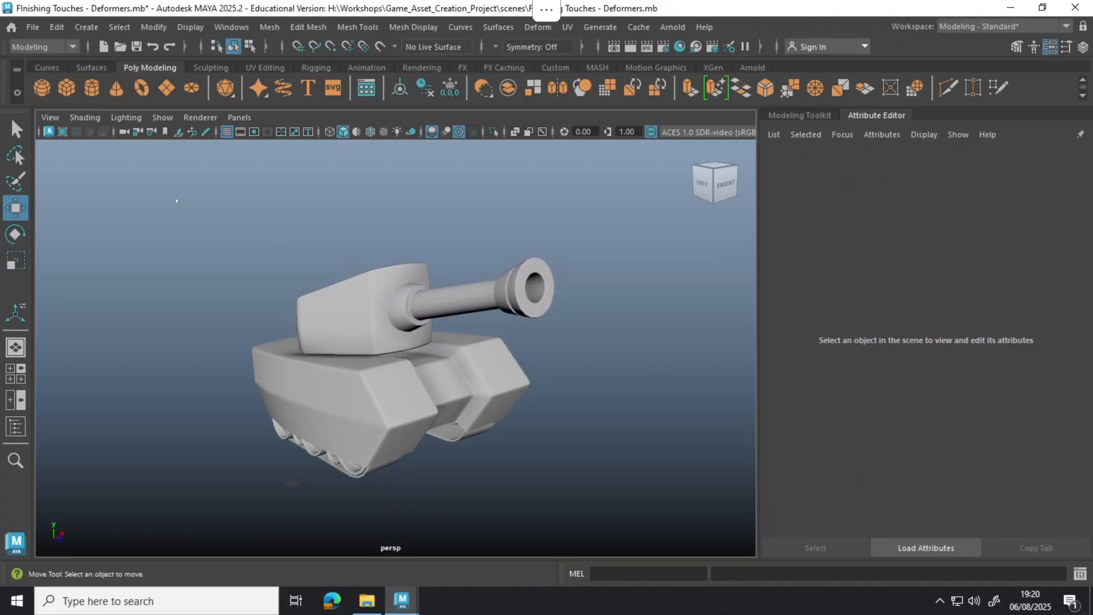
Step: Select all the tank parts and combine them into a single mesh
left_click_drag(161, 190, 623, 524)
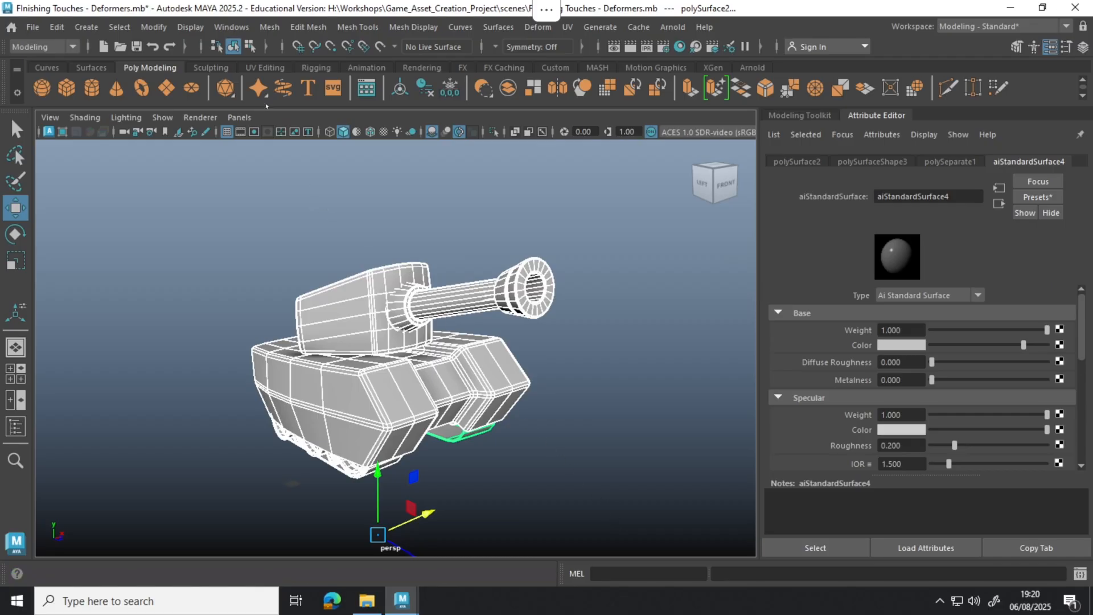
left_click(269, 27)
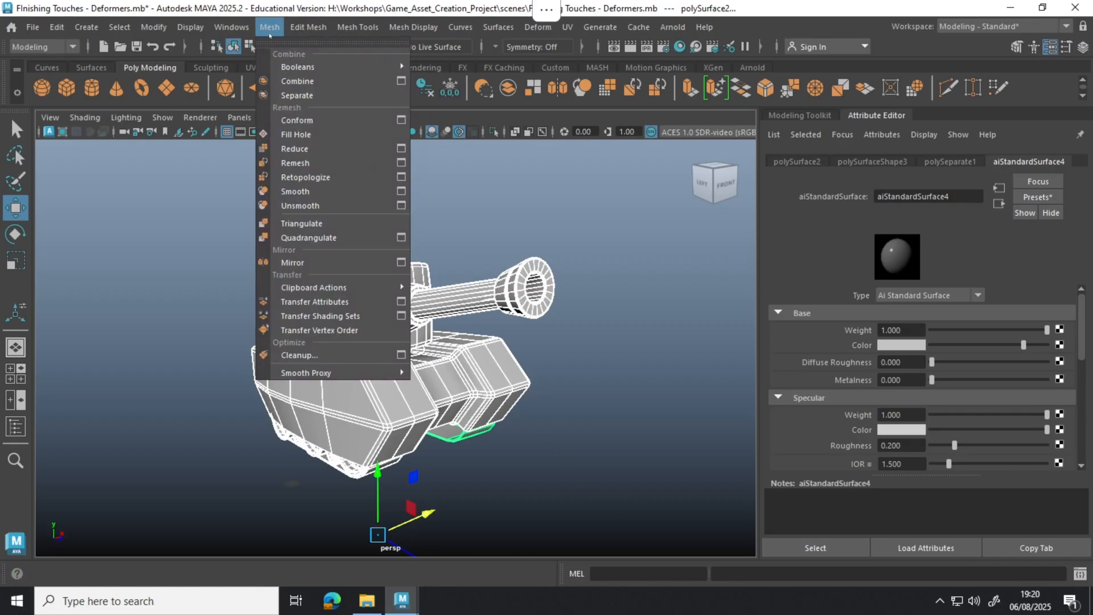
mouse_move(317, 78)
left_click(450, 64)
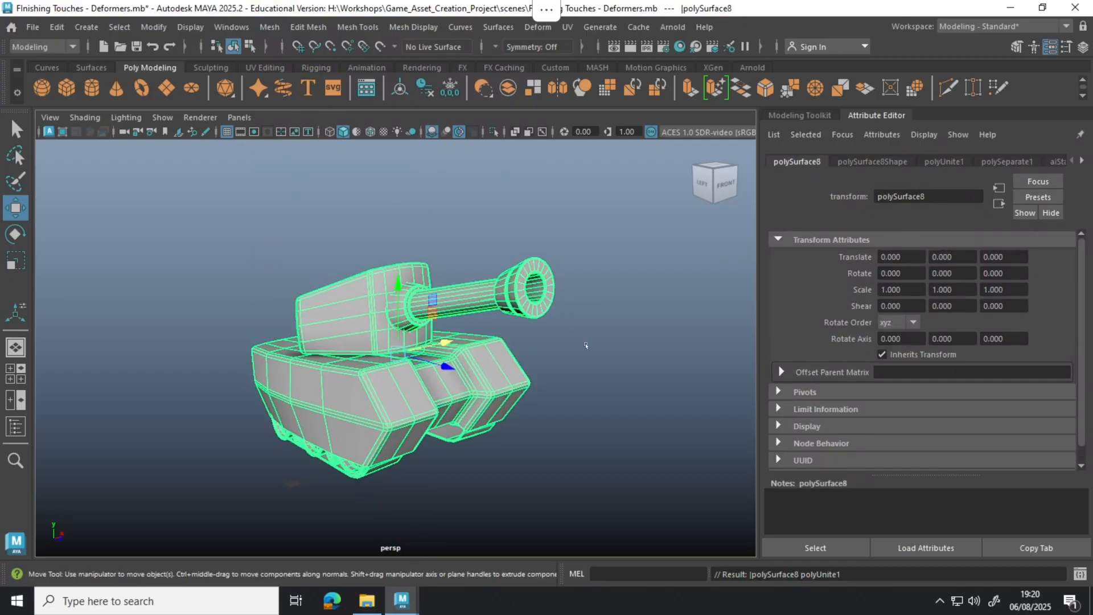
left_click(224, 316)
left_click(459, 303)
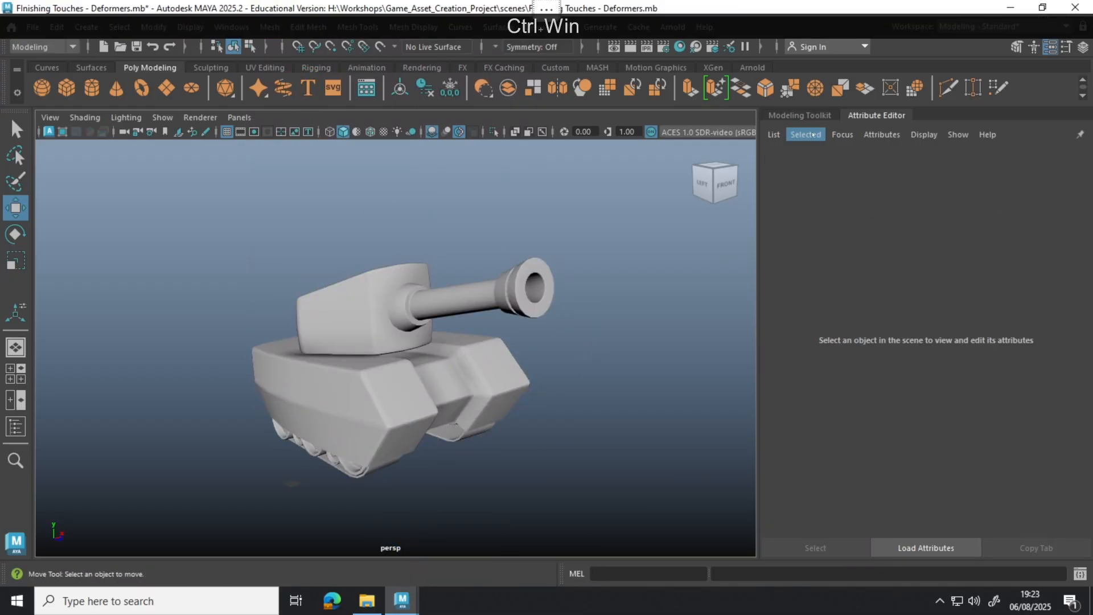
Step: Set the Game_Asset_Creation_Project folder on the Desktop as the current project
left_click(800, 115)
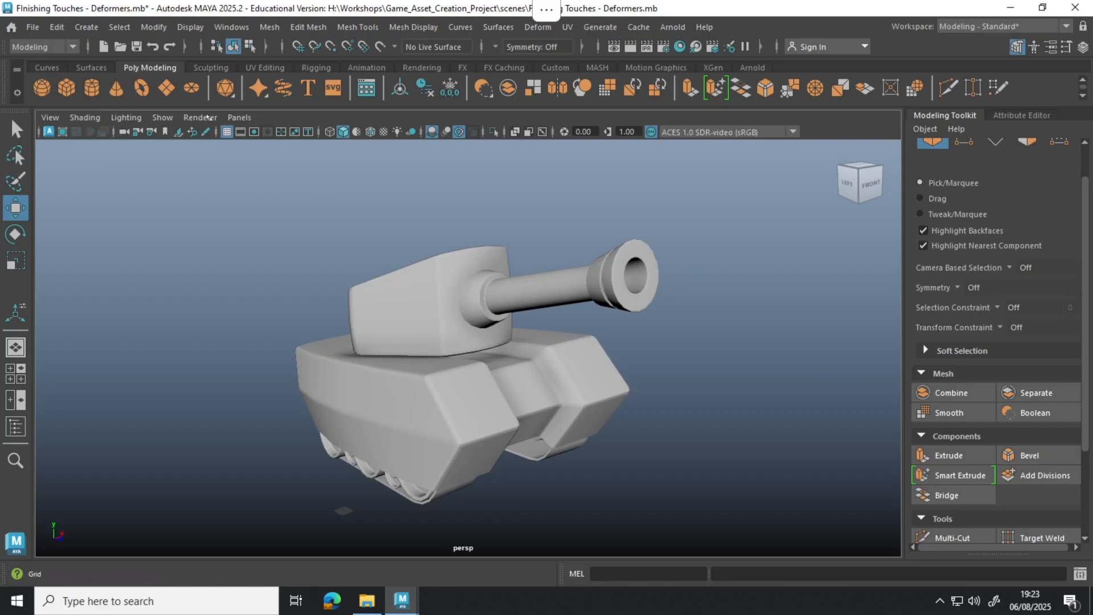
left_click(32, 31)
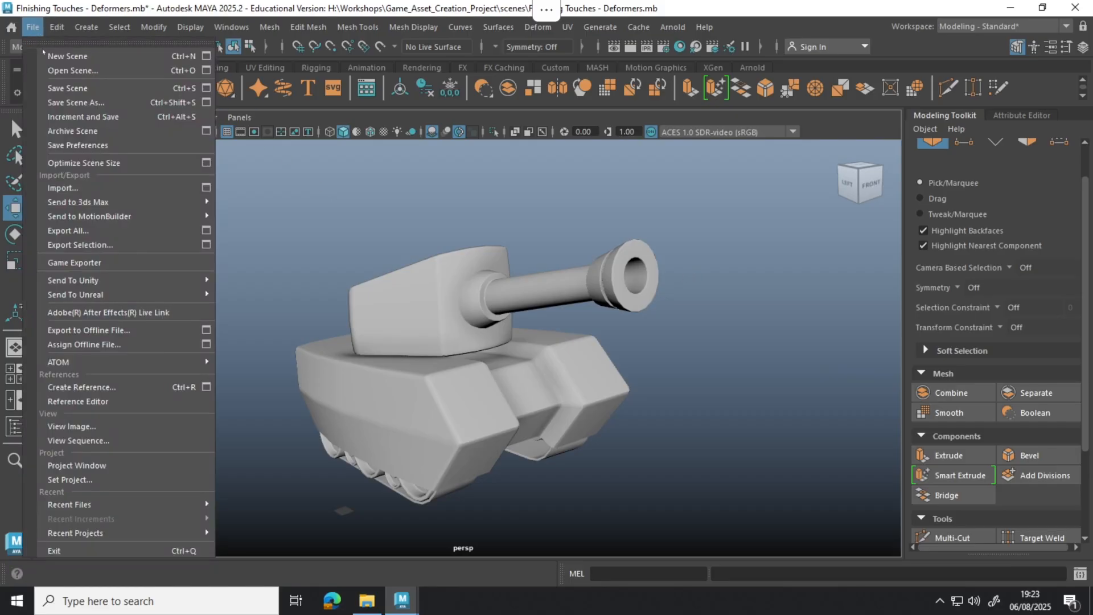
left_click(87, 481)
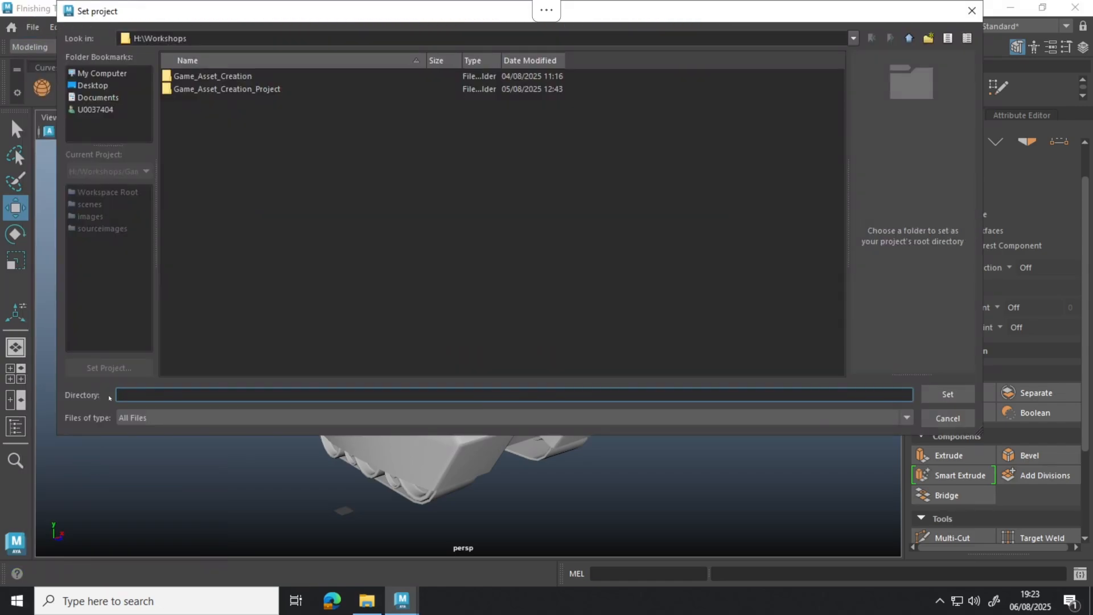
left_click(94, 85)
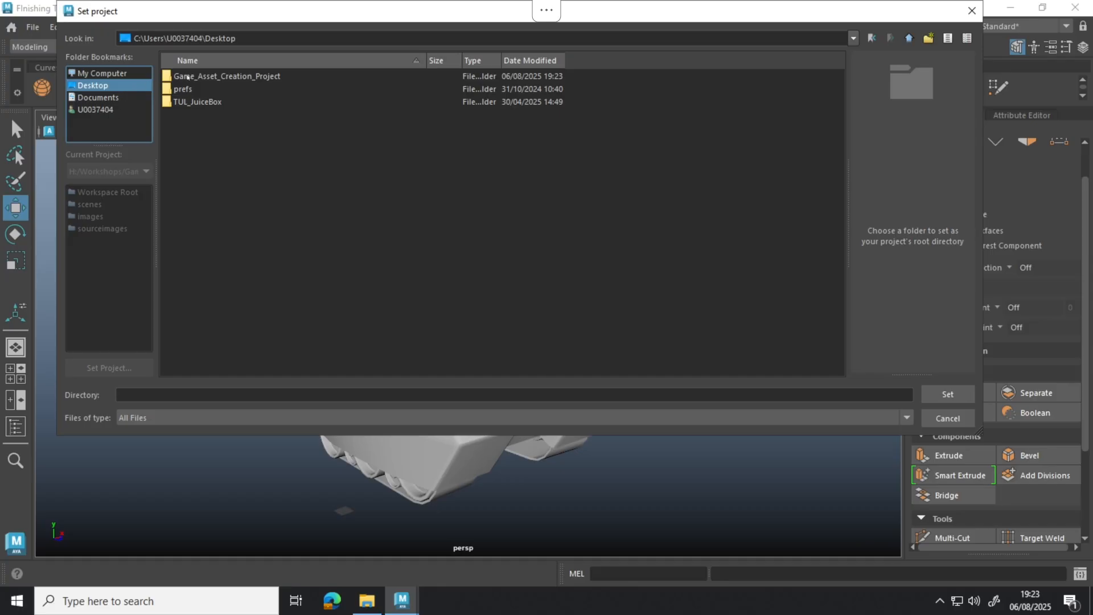
left_click(270, 77)
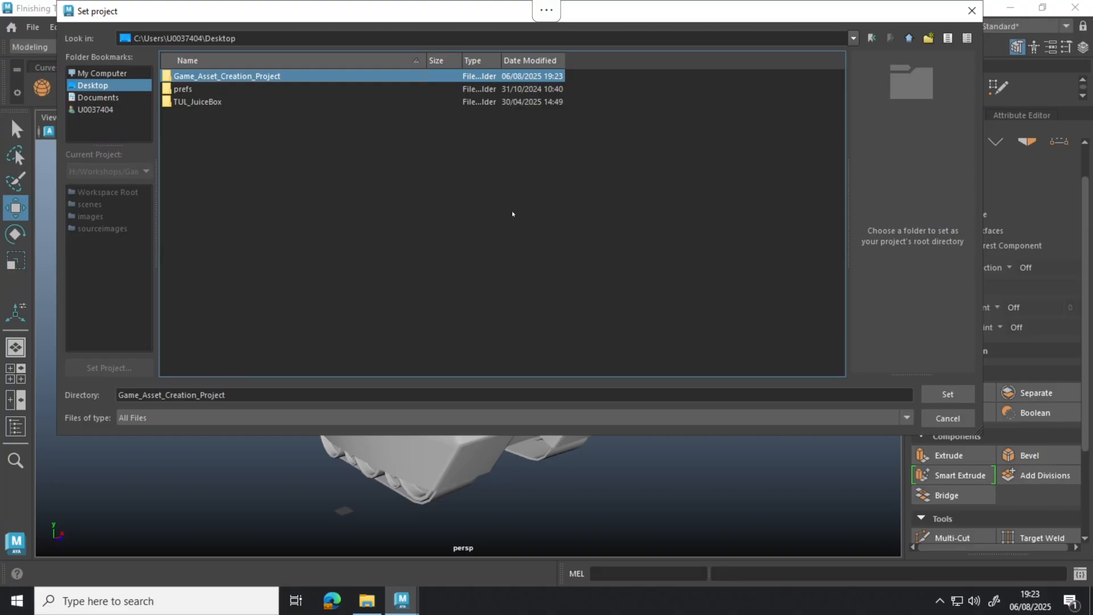
left_click(966, 396)
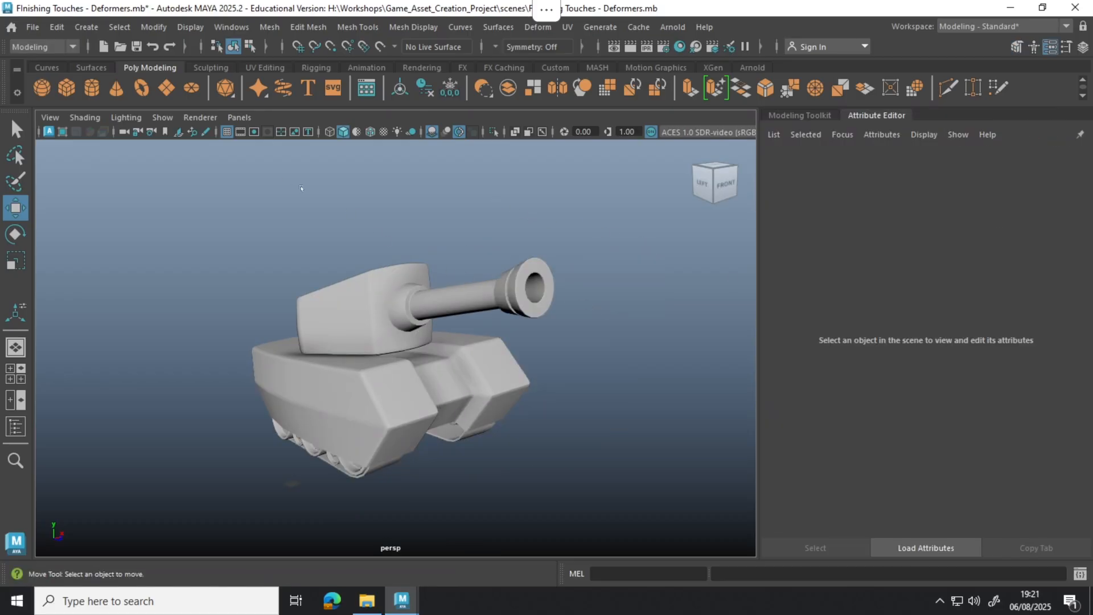
Step: Start an export of the entire scene with FBX export as the file type
left_click(40, 33)
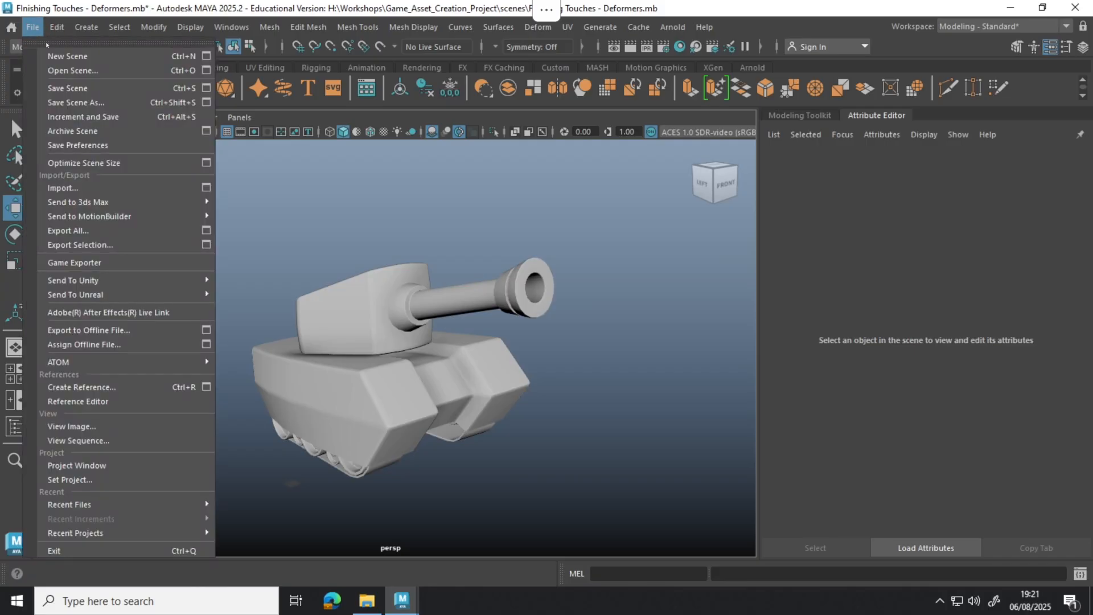
mouse_move(81, 219)
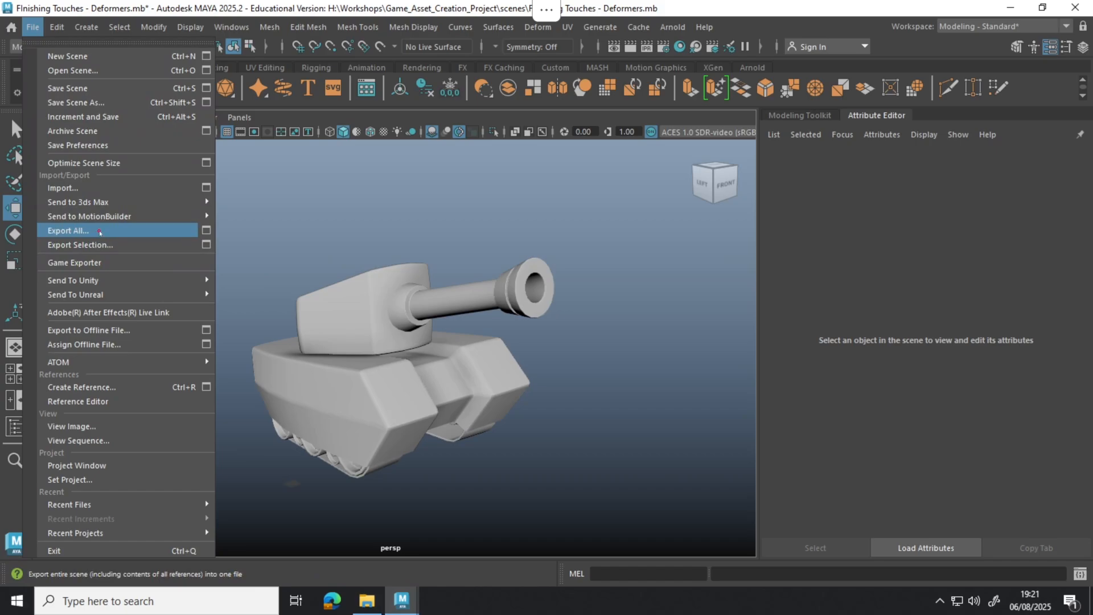
left_click(100, 232)
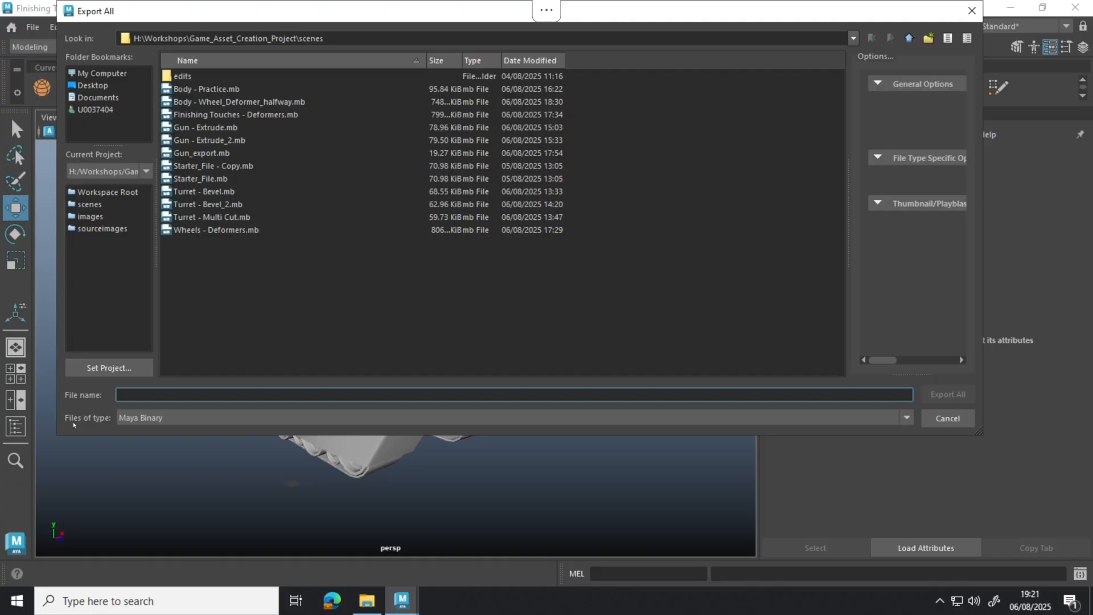
left_click(204, 421)
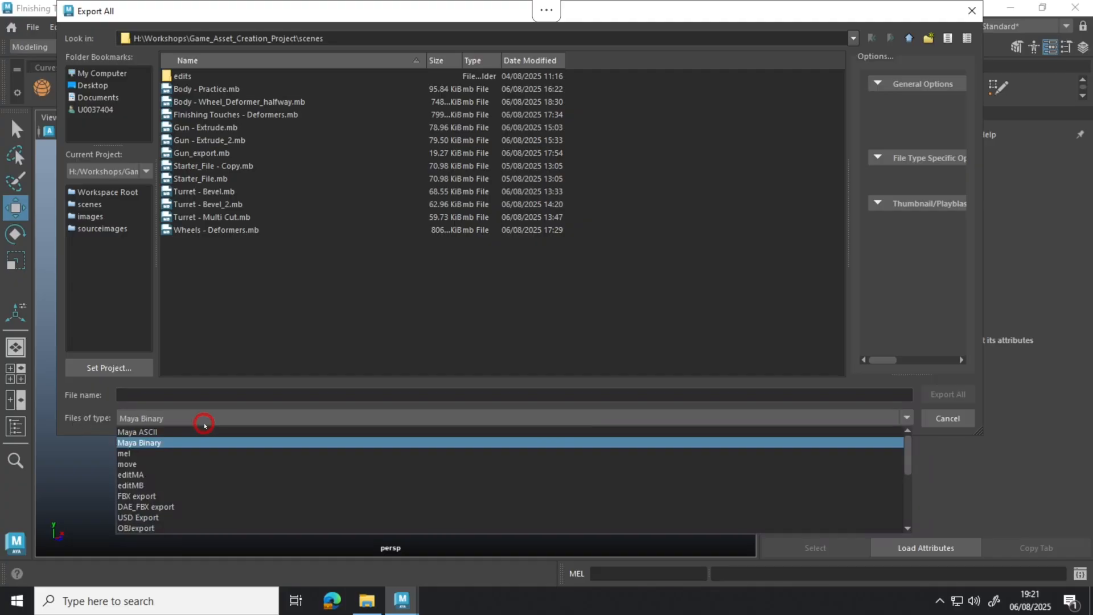
left_click(169, 497)
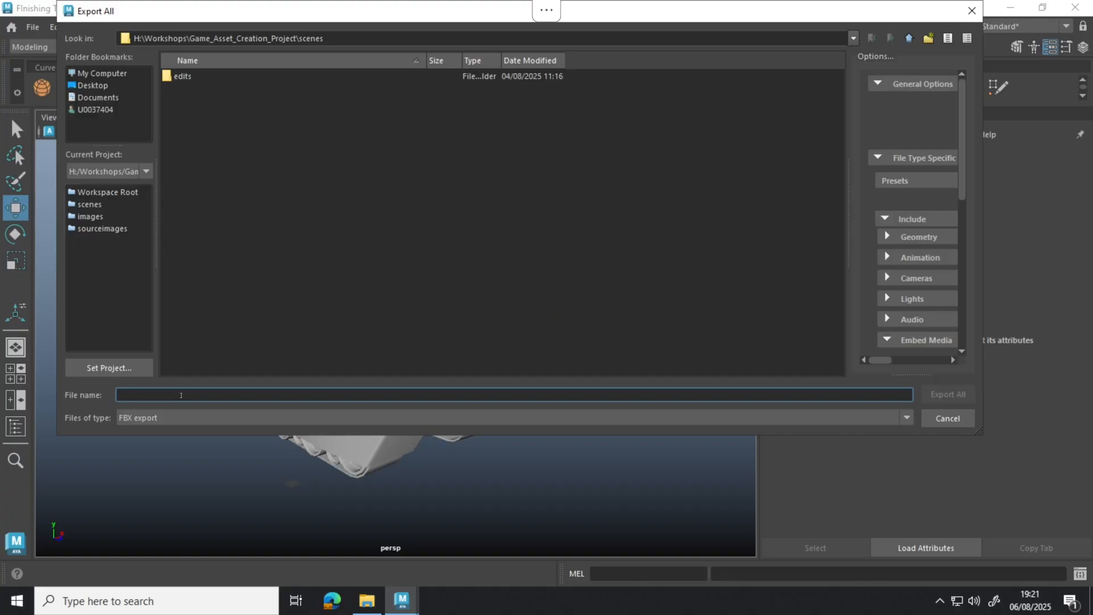
Step: Name the export file Tank_ followed by the creator's first name and export it to the project's scenes folder
key("Caps_Lock")
type("T")
key("Caps_Lock")
type("ank")
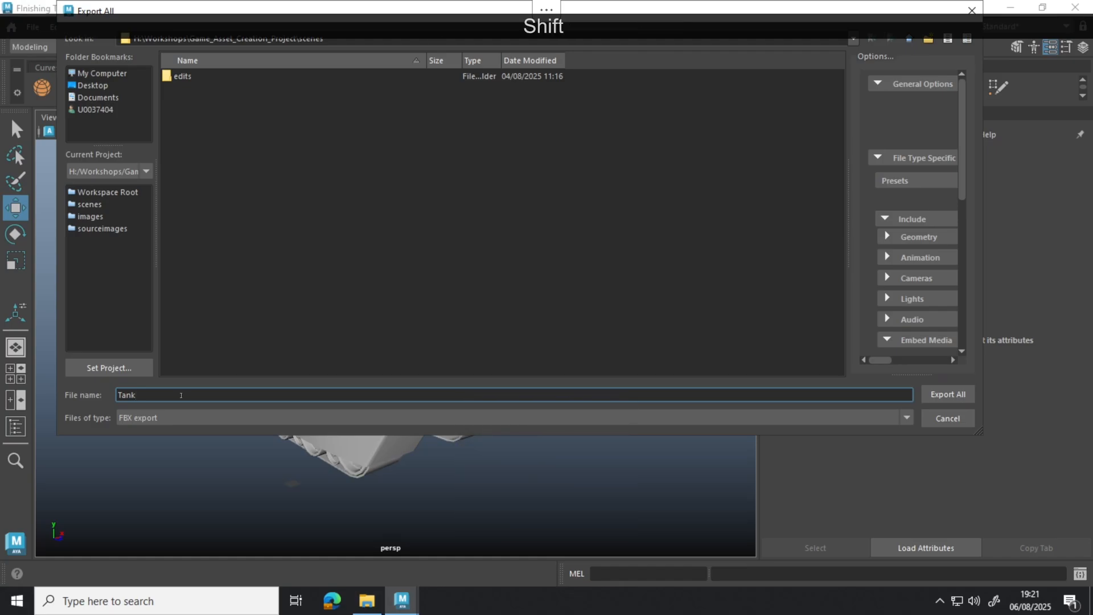
type("_")
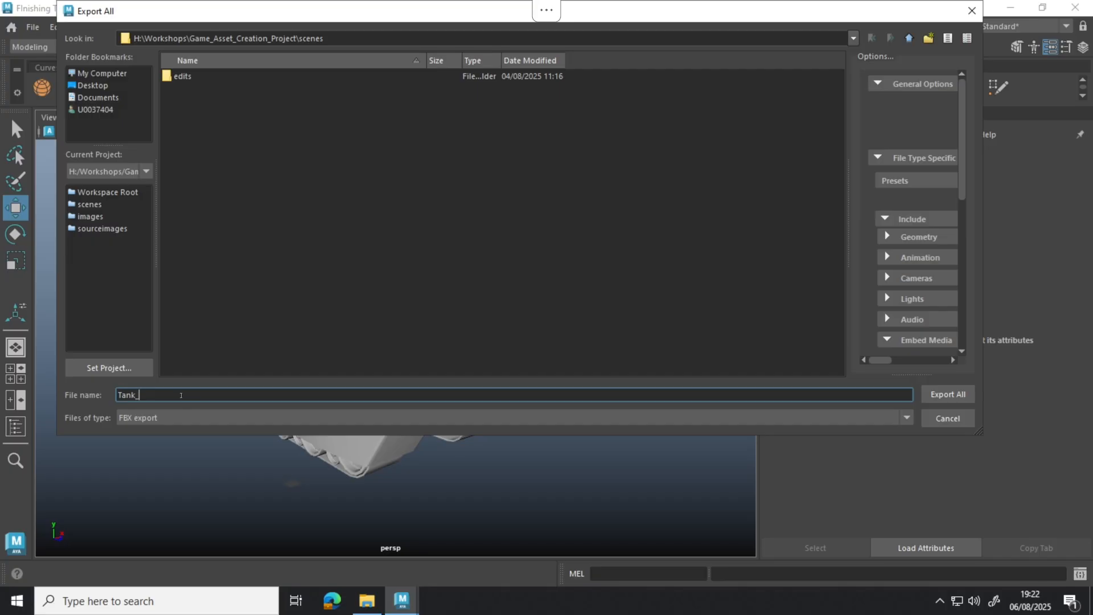
key("Caps_Lock")
type("N")
key("Caps_Lock")
type("ina")
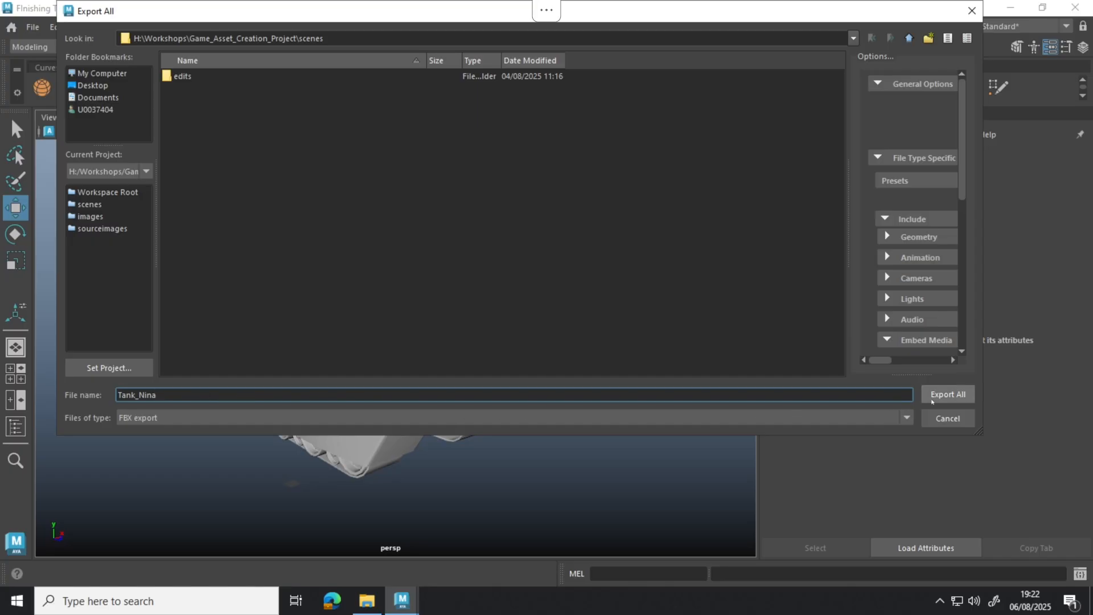
left_click(932, 396)
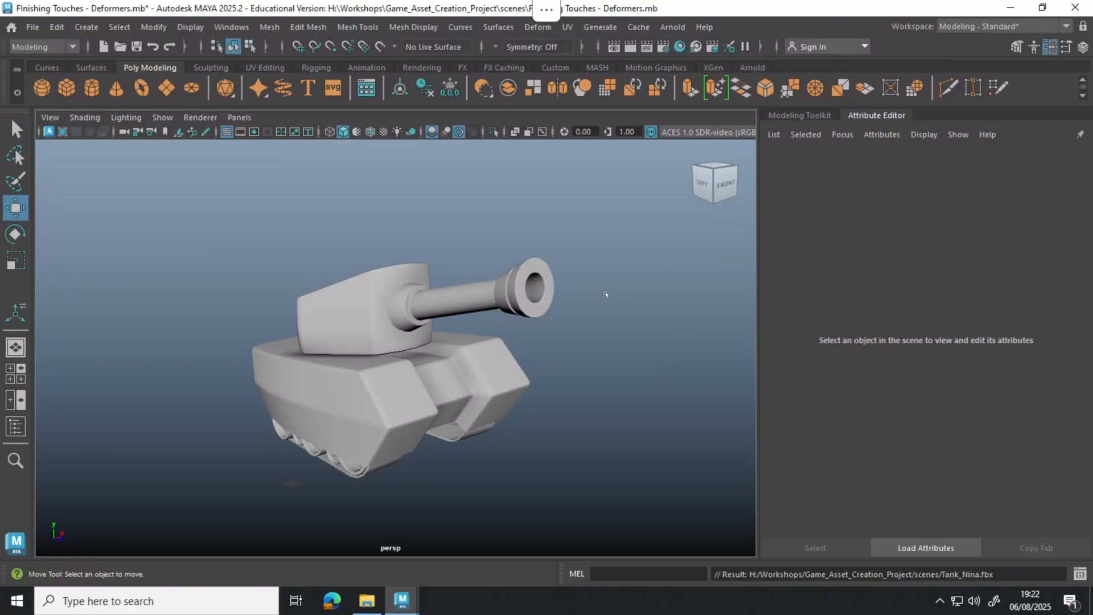
Step: Switch to the scenes folder window in File Explorer and select the Starter_File Maya scene
key("ctrl+super+Right")
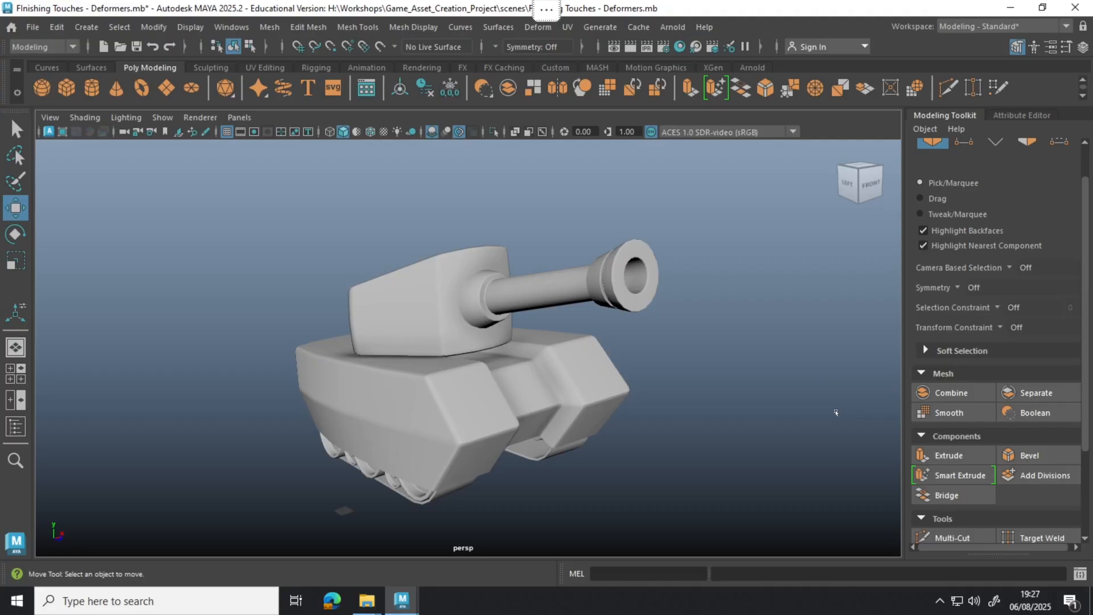
mouse_move(371, 609)
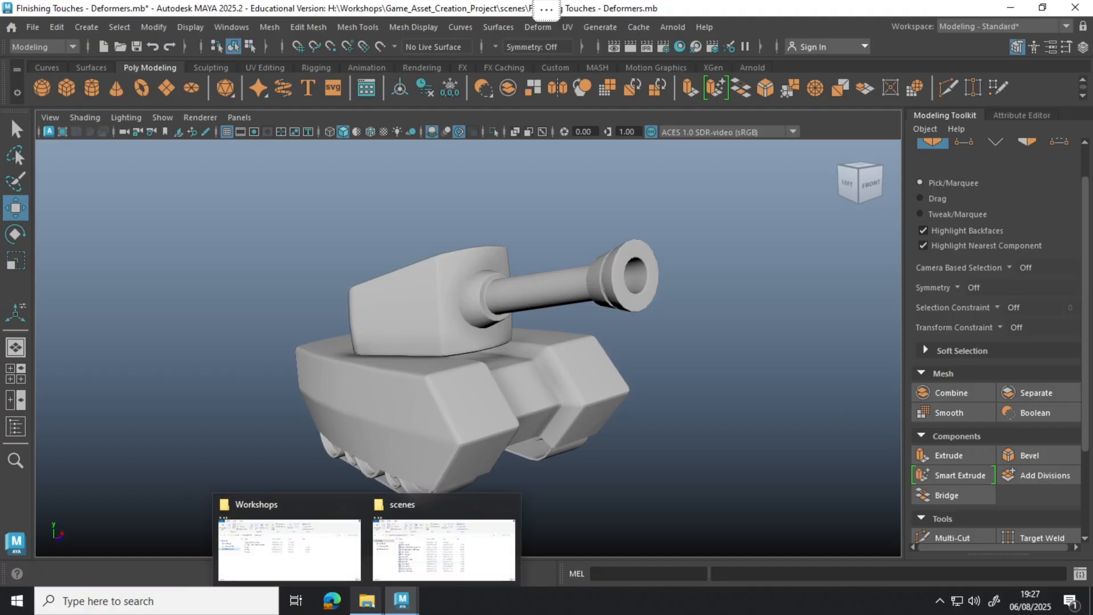
left_click(402, 570)
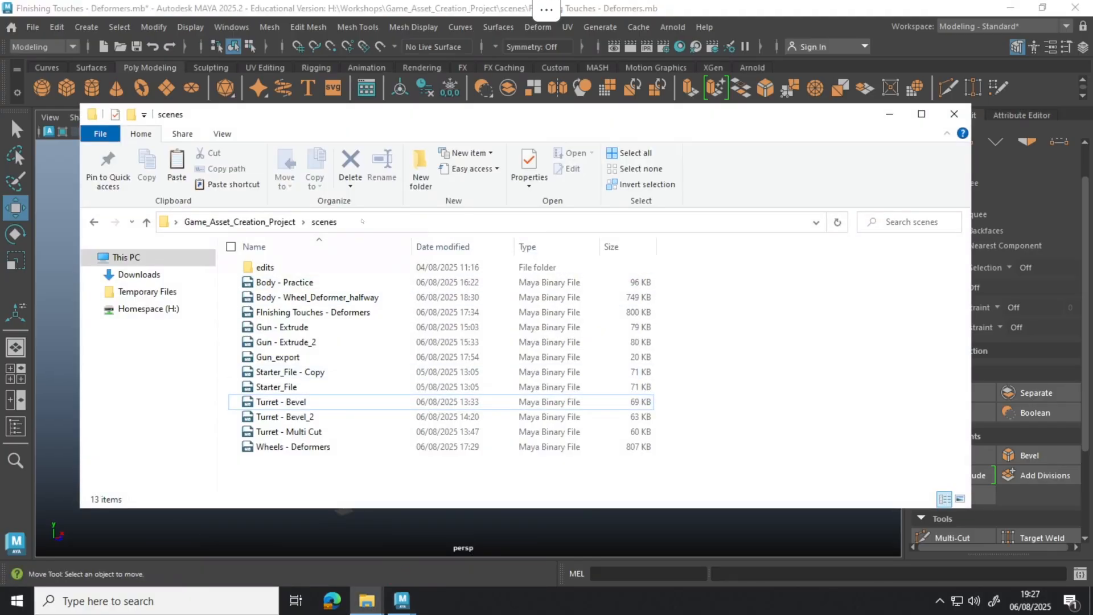
left_click(314, 391)
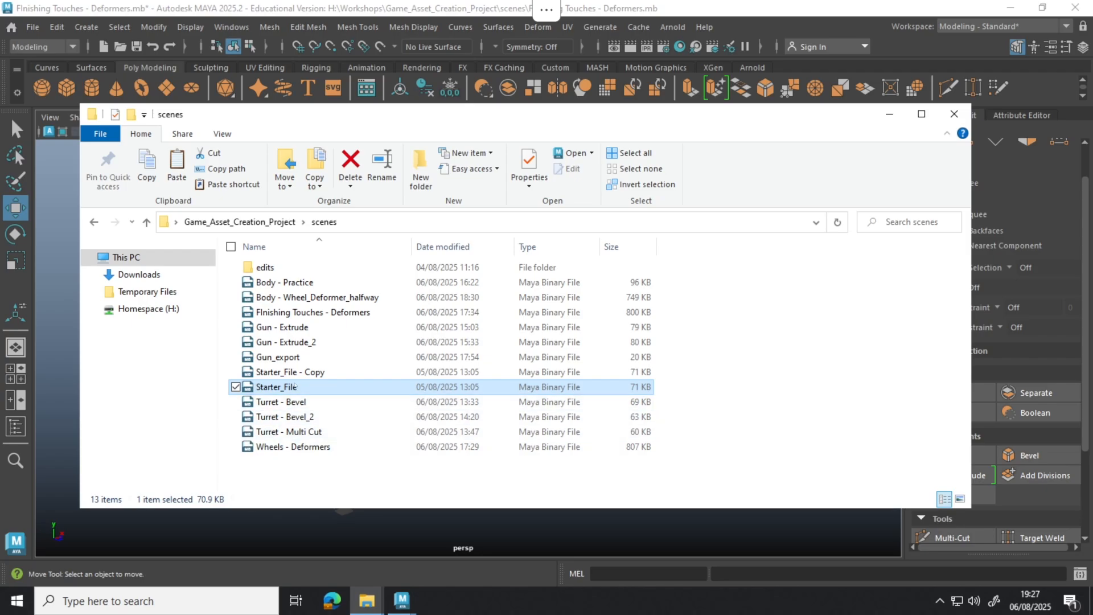
left_click(297, 389)
left_click(359, 388)
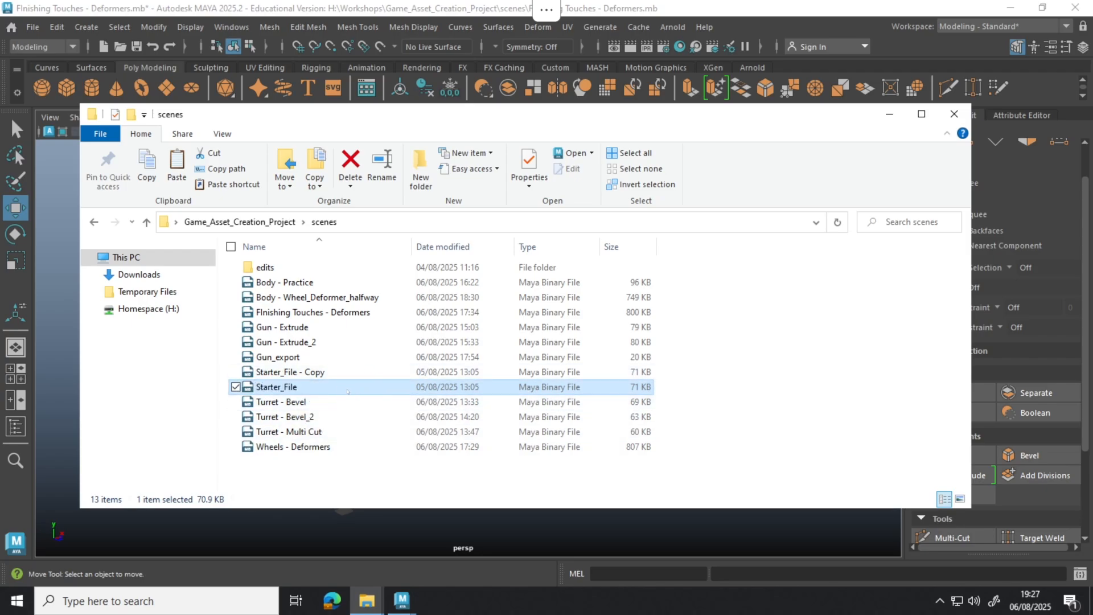